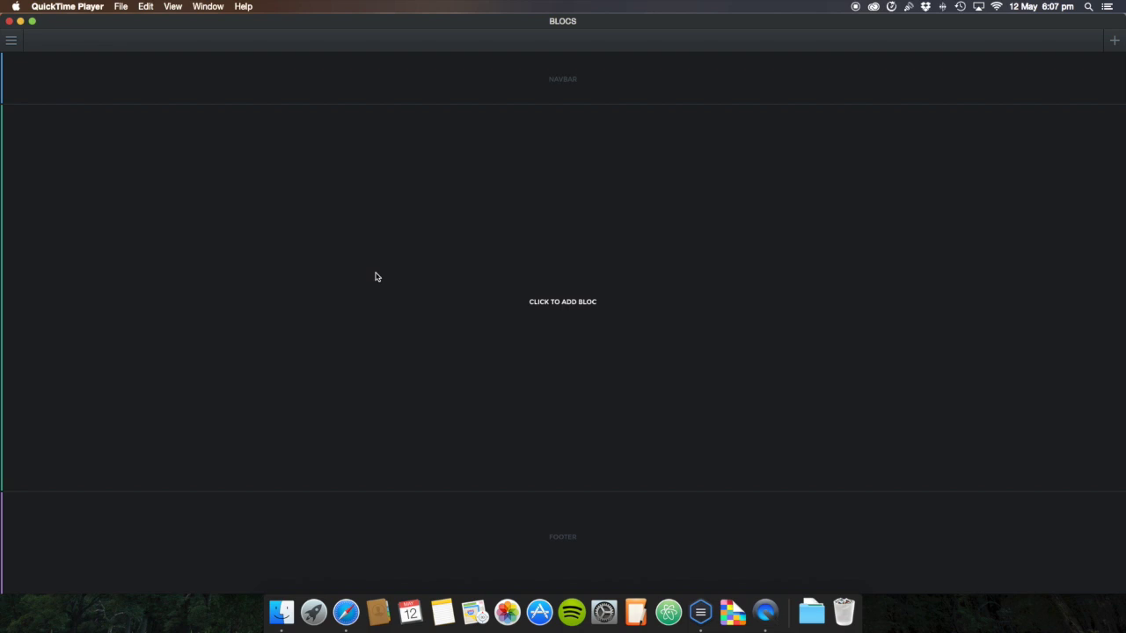
Bring the Blocs 1.3.2 release notes in Safari to the front.
{"action": "left_click", "coordinate": [348, 613]}
{"action": "triple_click", "coordinate": [444, 78]}
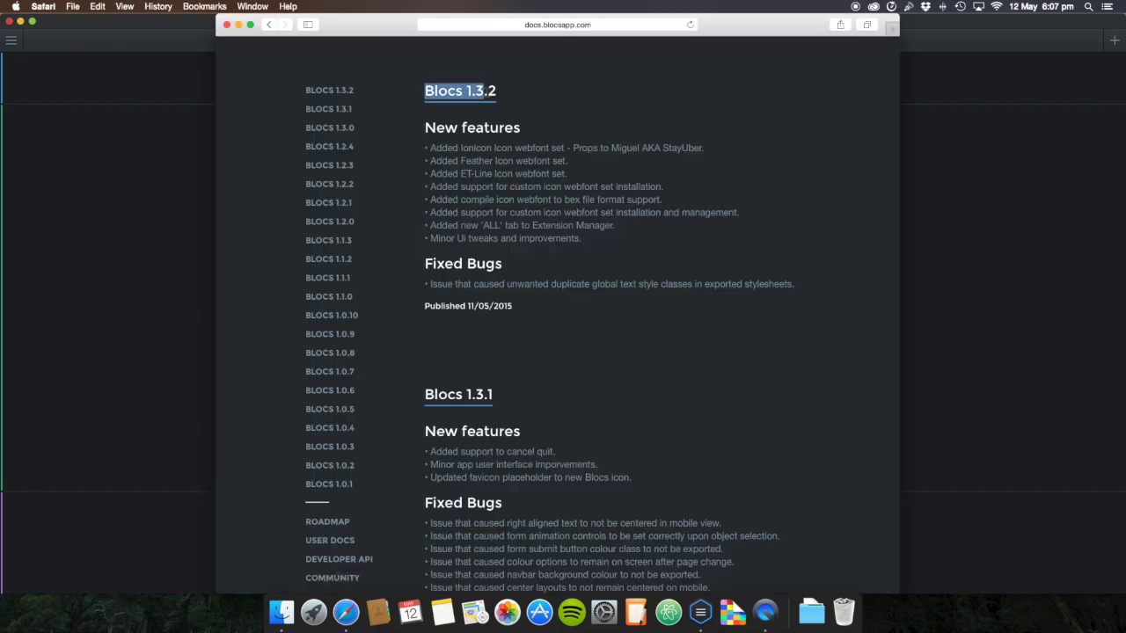
{"action": "left_click", "coordinate": [541, 130]}
Open the Blocs Support site in a new Safari tab.
{"action": "left_click", "coordinate": [893, 34]}
{"action": "left_click", "coordinate": [687, 167]}
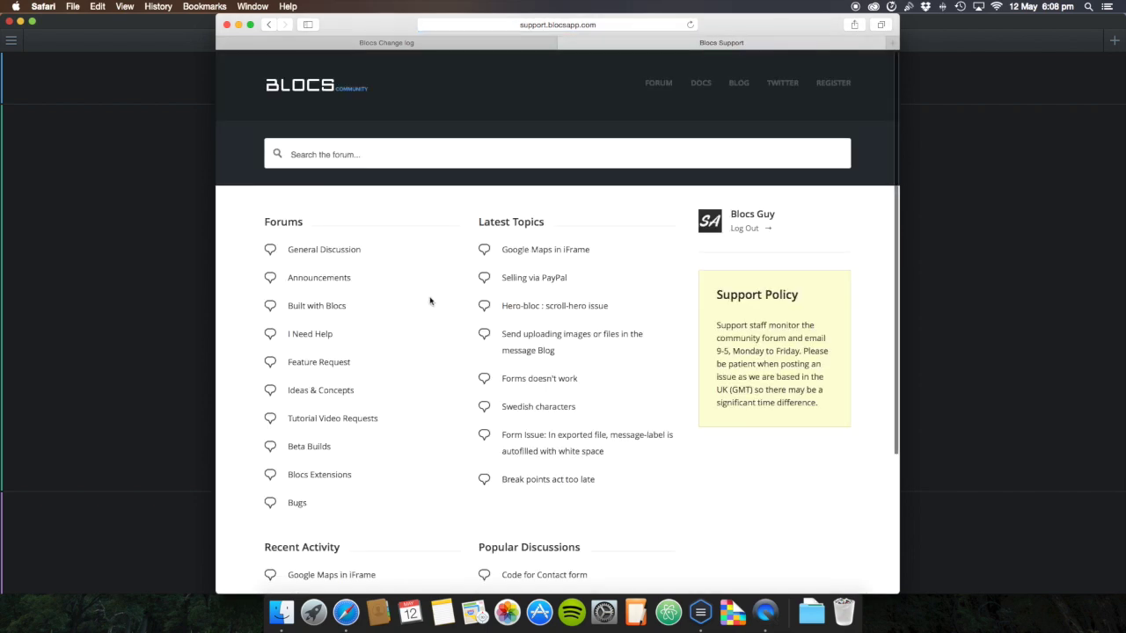
{"action": "key", "text": "F11"}
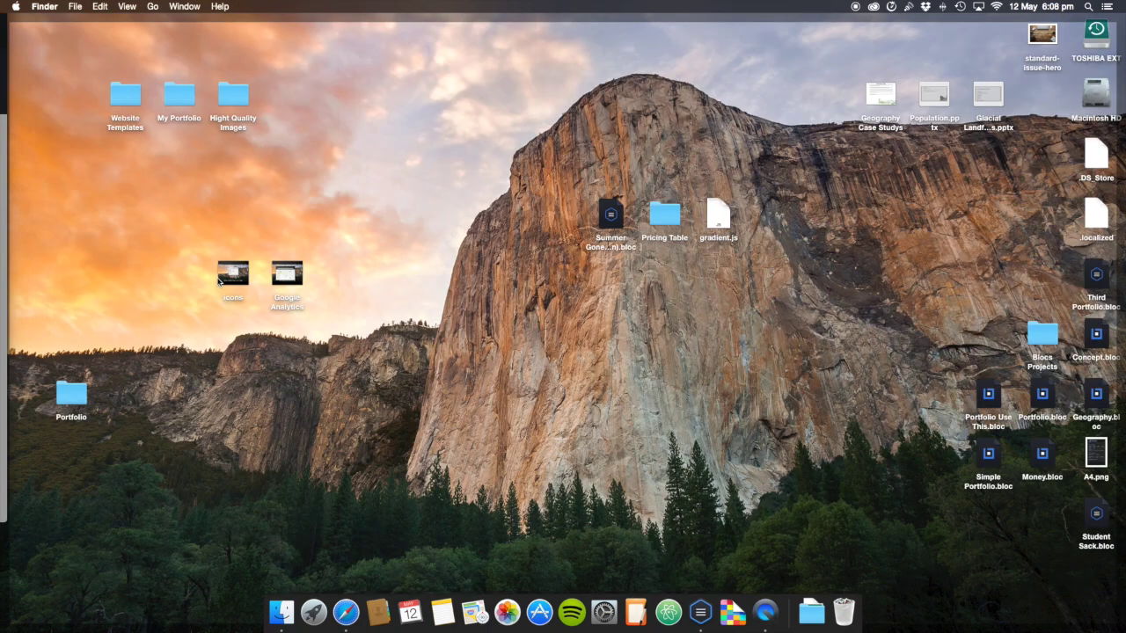
{"action": "key", "text": "F11"}
{"action": "left_click", "coordinate": [676, 260]}
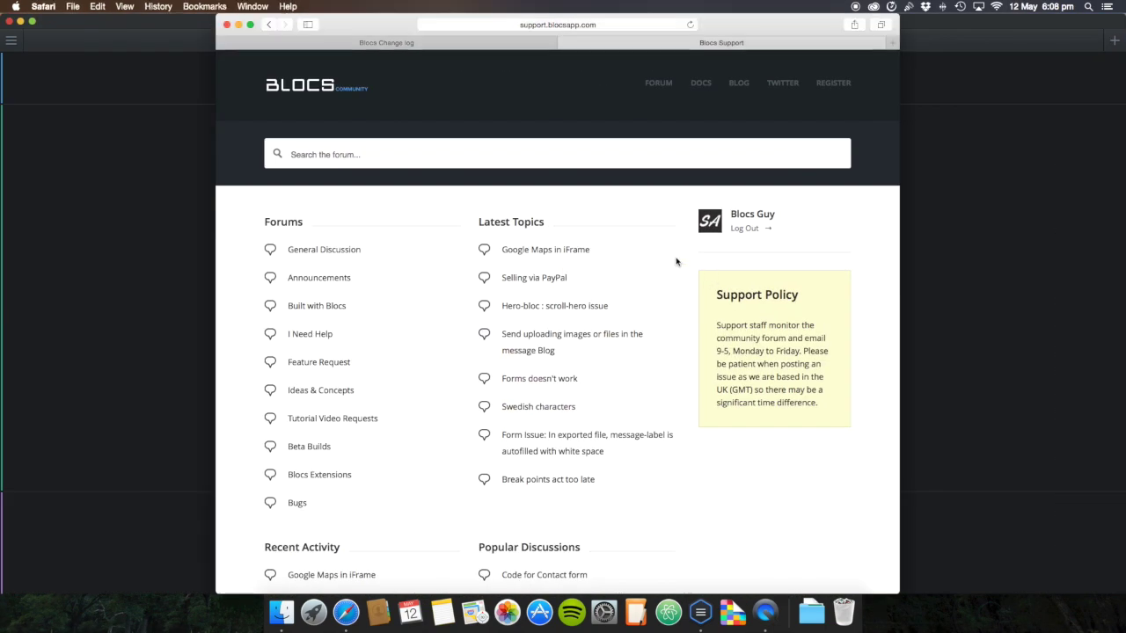
Scroll the Blocs Support forum index and go into the Blocs Extensions forum.
{"action": "scroll", "coordinate": [676, 261], "scroll_direction": "down", "scroll_amount": 5}
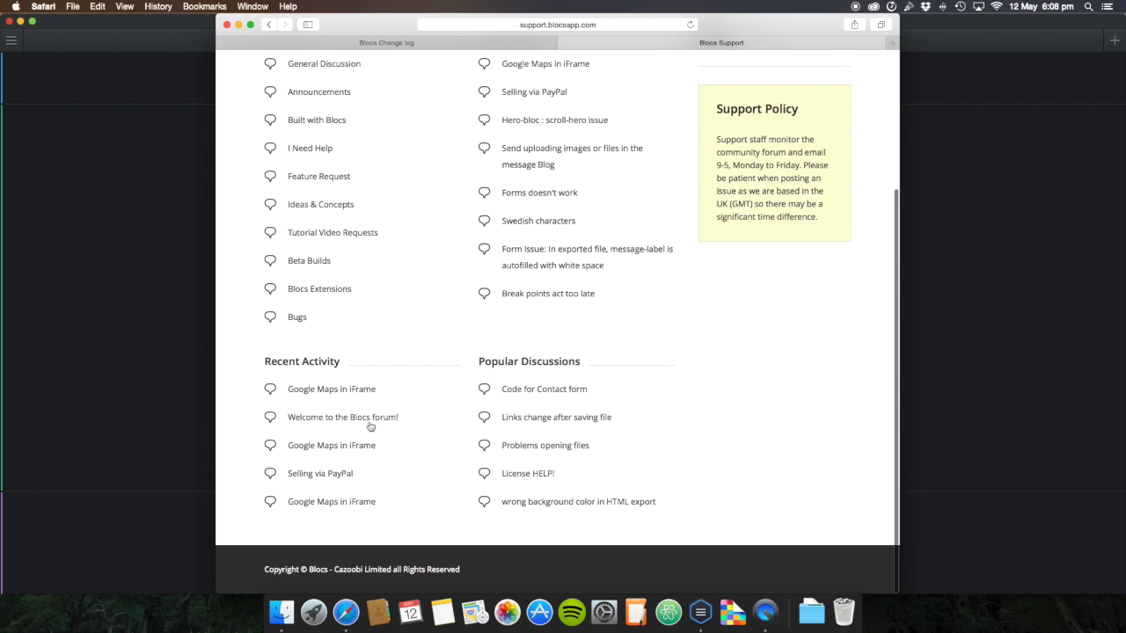
{"action": "scroll", "coordinate": [376, 422], "scroll_direction": "up", "scroll_amount": 3}
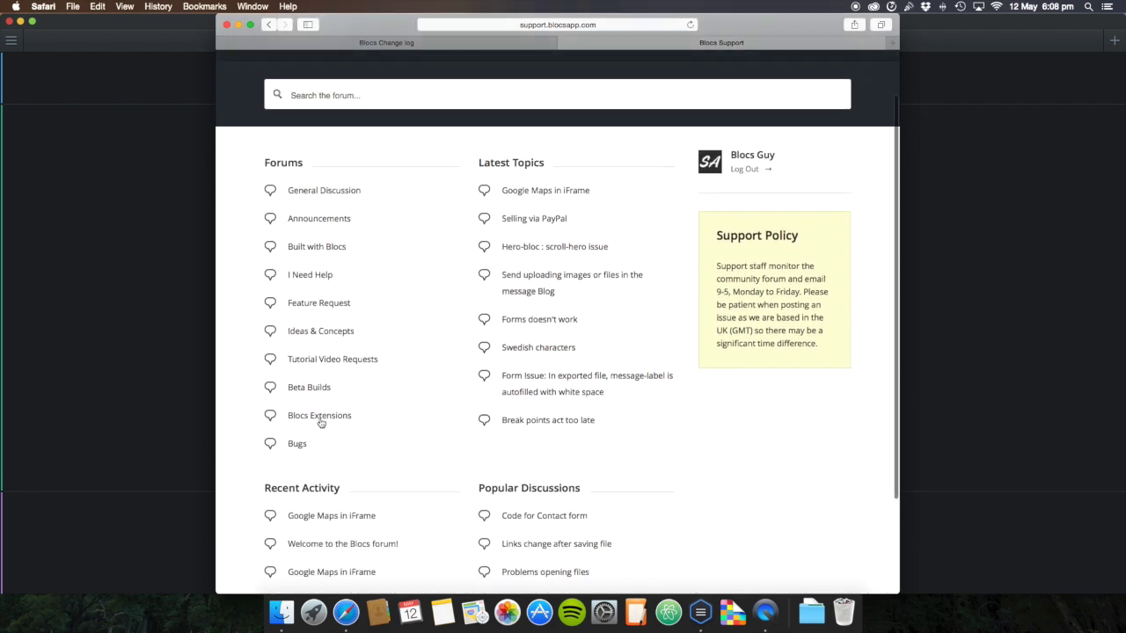
{"action": "left_click", "coordinate": [320, 416]}
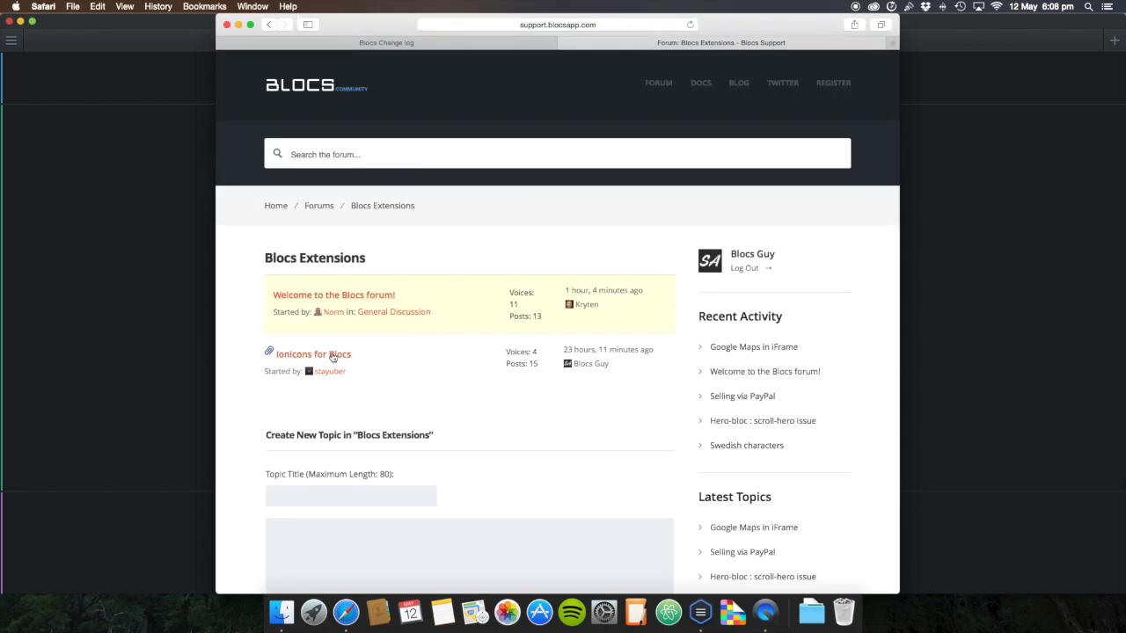
Read through the Ionicons for Blocs thread and its install path ~/Library/Application Support/Blocs/icons.
{"action": "left_click", "coordinate": [335, 355]}
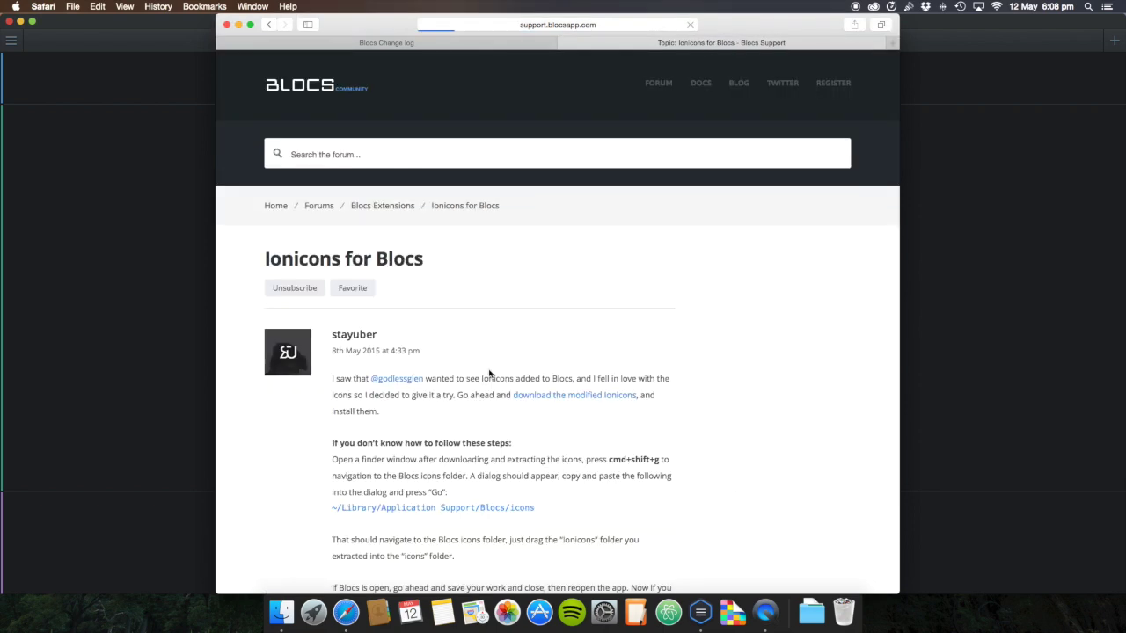
{"action": "scroll", "coordinate": [437, 239], "scroll_direction": "down", "scroll_amount": 5}
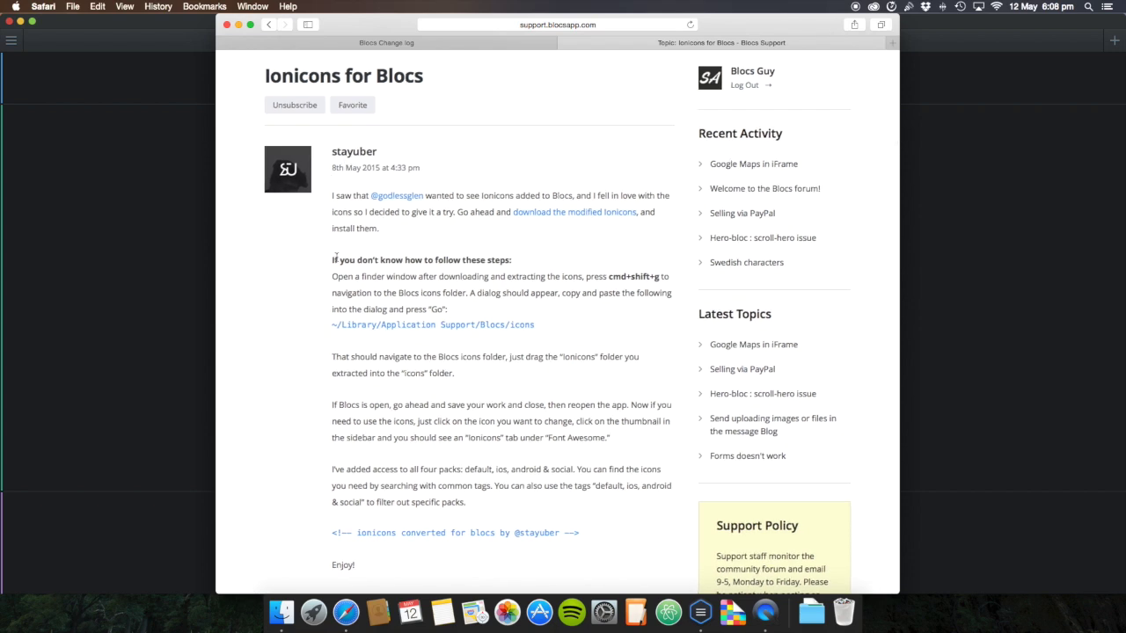
{"action": "scroll", "coordinate": [335, 257], "scroll_direction": "down", "scroll_amount": 4}
{"action": "scroll", "coordinate": [322, 390], "scroll_direction": "down", "scroll_amount": 8}
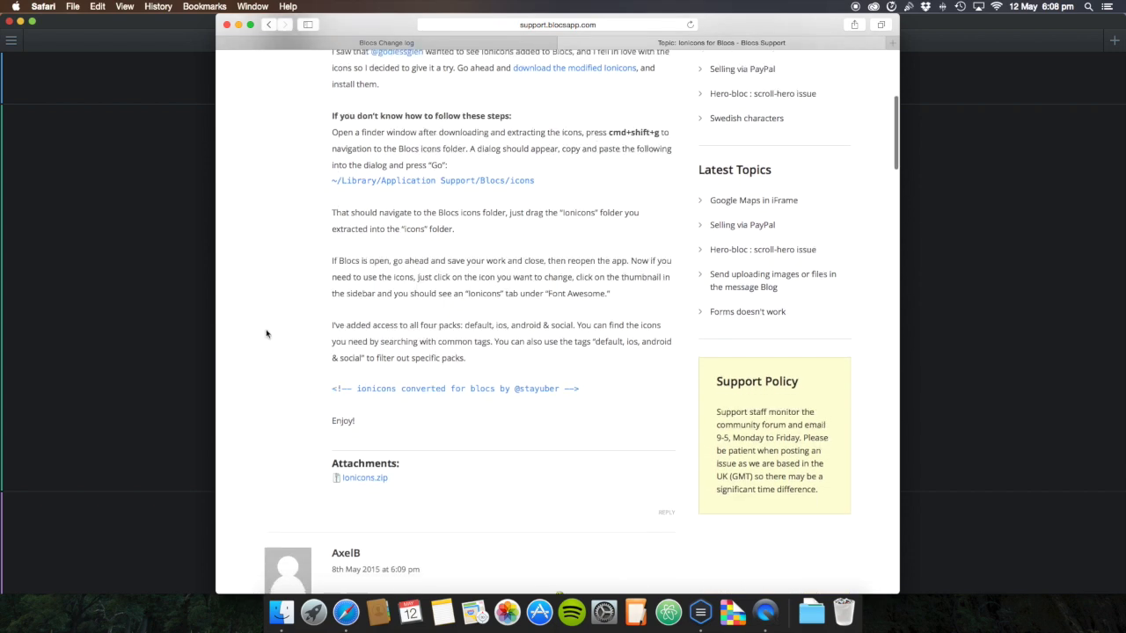
{"action": "scroll", "coordinate": [296, 282], "scroll_direction": "down", "scroll_amount": 9}
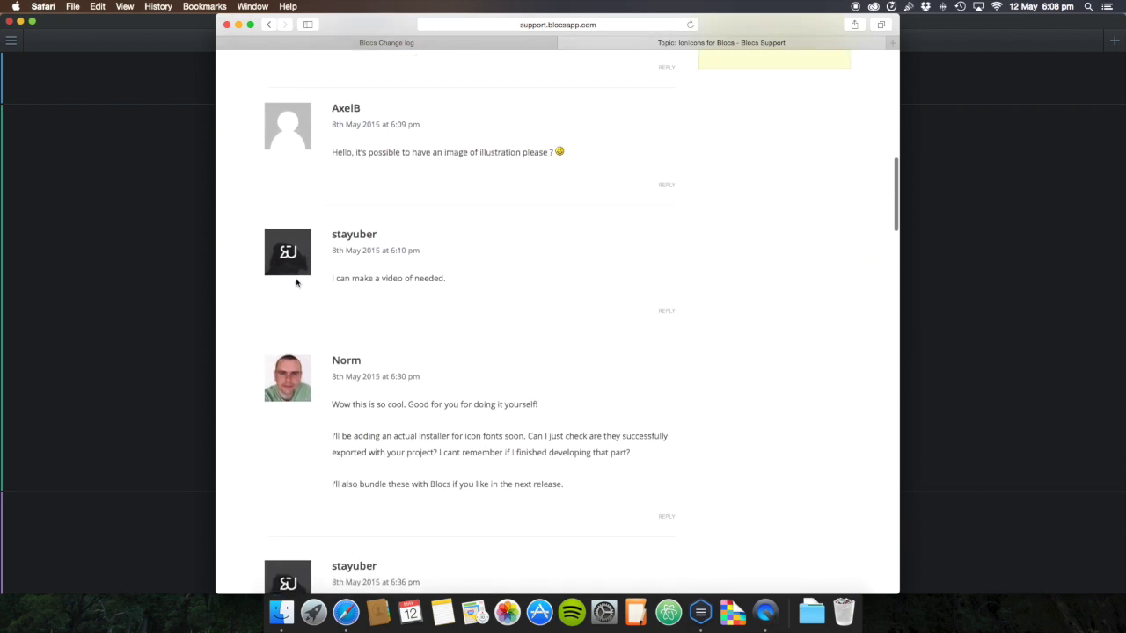
{"action": "scroll", "coordinate": [296, 282], "scroll_direction": "up", "scroll_amount": 15}
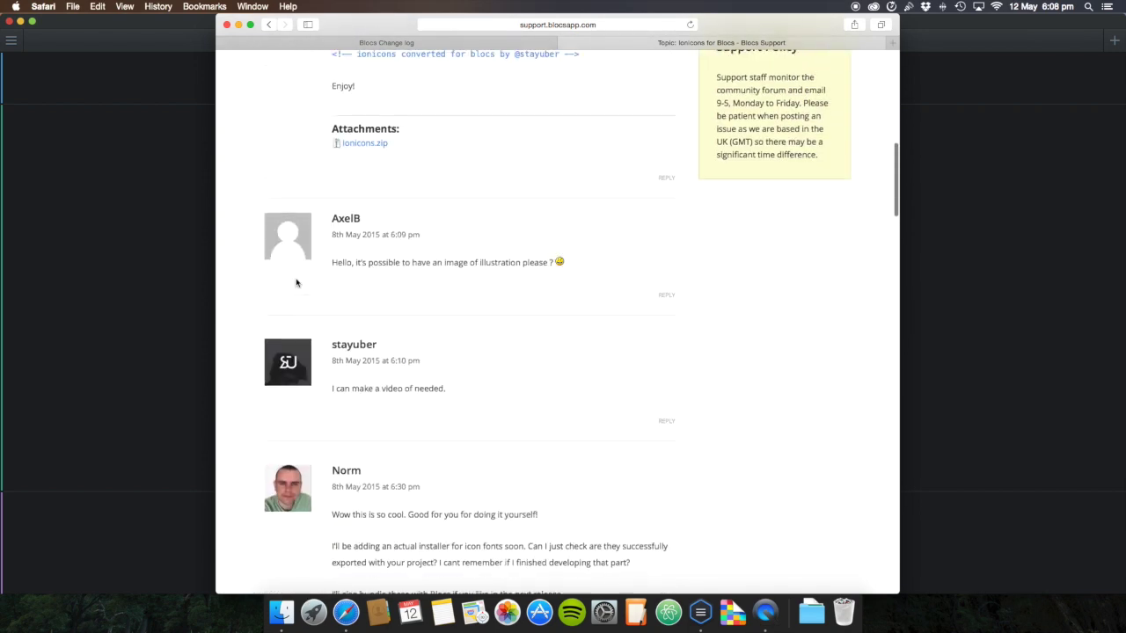
{"action": "scroll", "coordinate": [296, 282], "scroll_direction": "down", "scroll_amount": 14}
{"action": "scroll", "coordinate": [297, 282], "scroll_direction": "up", "scroll_amount": 20}
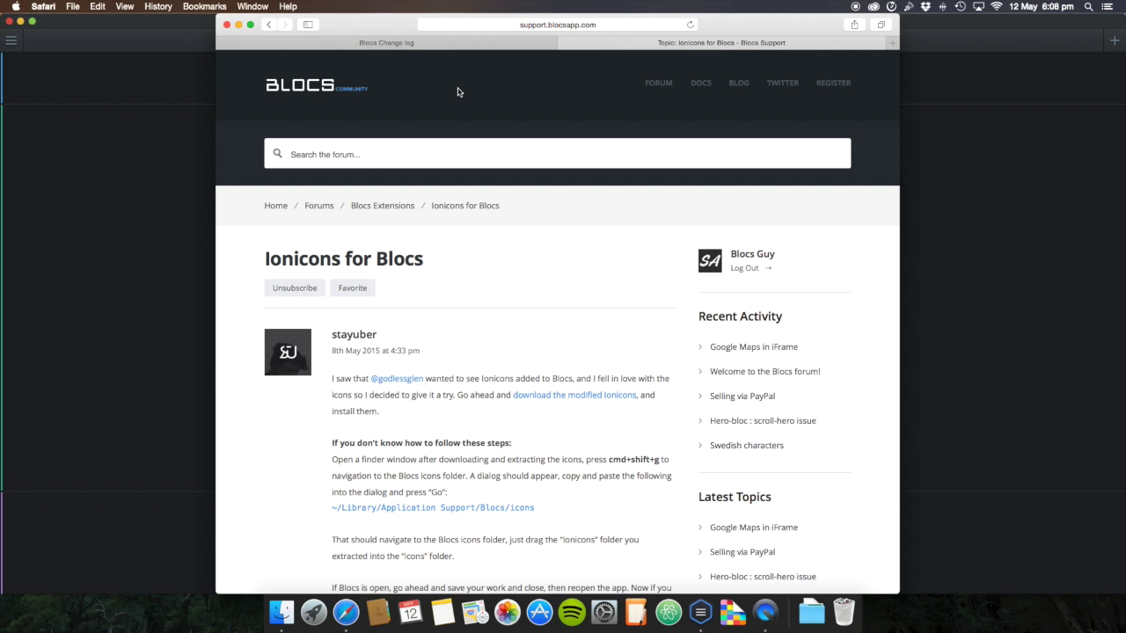
Revisit the change log tab, then in Blocs add a single-column bloc with a star icon.
{"action": "left_click", "coordinate": [444, 42]}
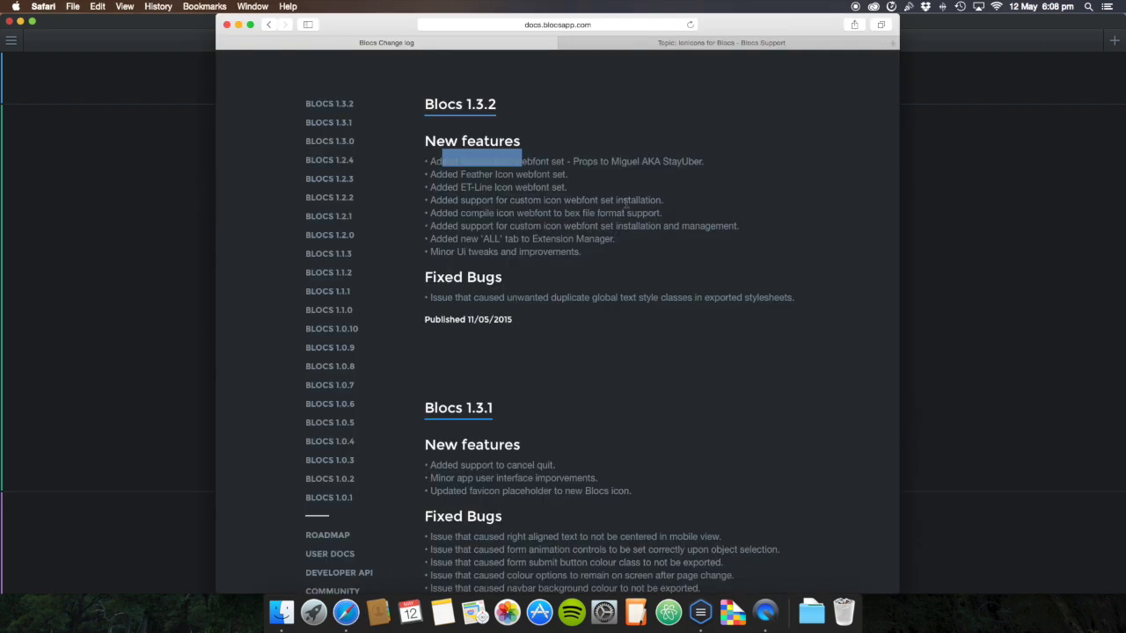
{"action": "left_click", "coordinate": [146, 199]}
{"action": "left_click", "coordinate": [419, 226]}
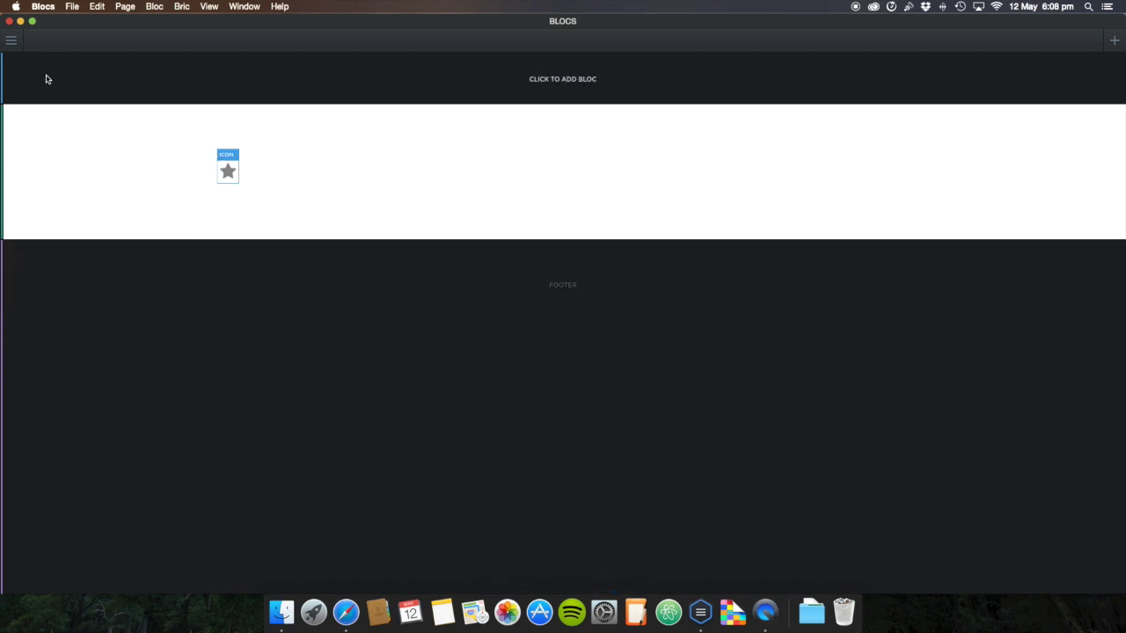
Select the star icon and browse the Ionicons, Feather, ET Line and Font Awesome icon sets.
{"action": "left_click", "coordinate": [12, 42]}
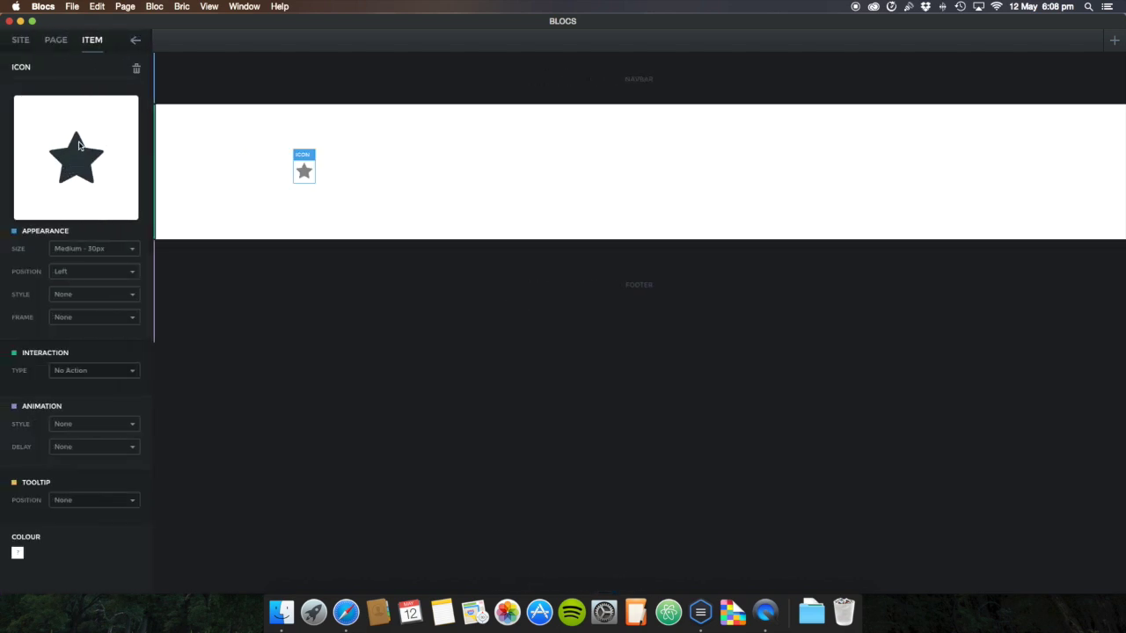
{"action": "left_click", "coordinate": [77, 145]}
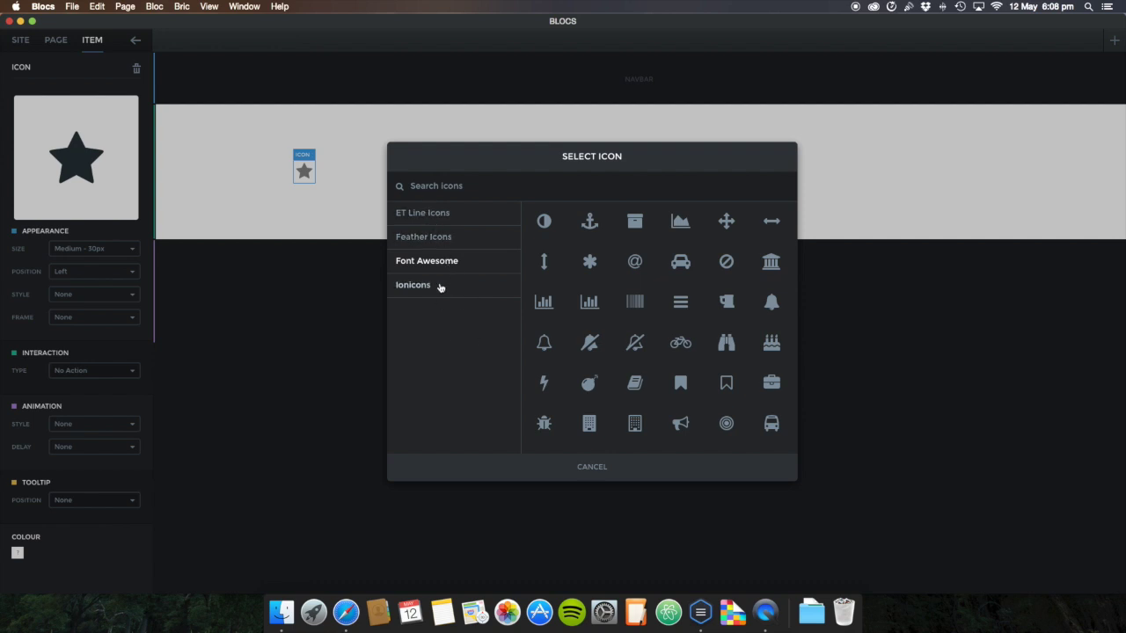
{"action": "left_click", "coordinate": [410, 284]}
{"action": "left_click", "coordinate": [437, 238]}
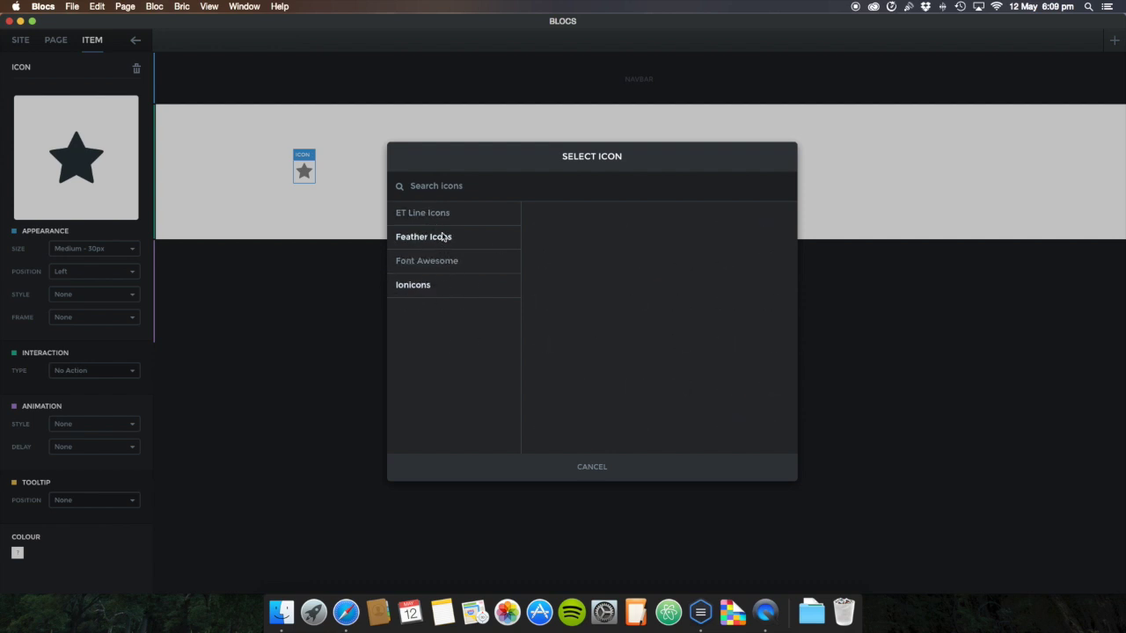
{"action": "left_click", "coordinate": [444, 214]}
{"action": "scroll", "coordinate": [567, 250], "scroll_direction": "down", "scroll_amount": 5}
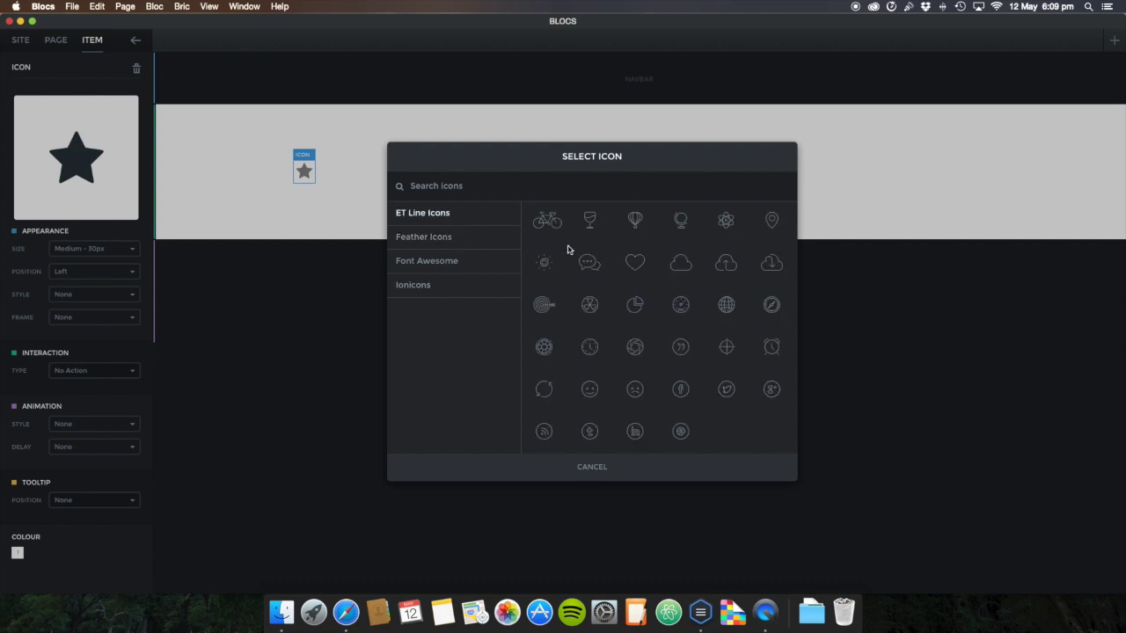
{"action": "left_click", "coordinate": [490, 235]}
{"action": "scroll", "coordinate": [773, 251], "scroll_direction": "up", "scroll_amount": 5}
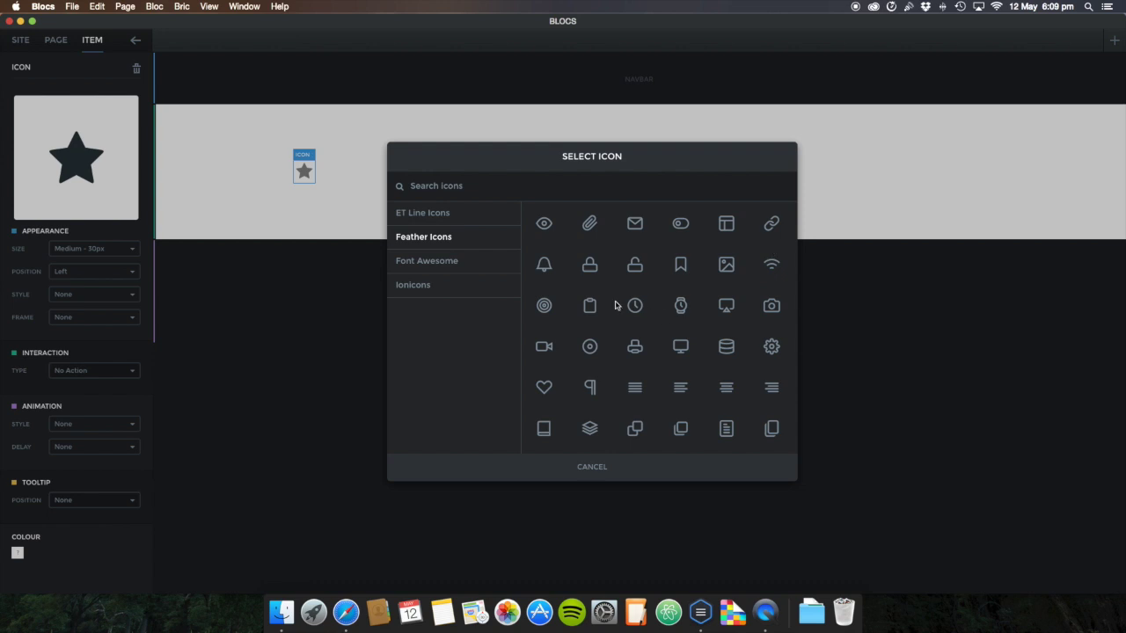
{"action": "scroll", "coordinate": [616, 306], "scroll_direction": "down", "scroll_amount": 1}
{"action": "left_click", "coordinate": [435, 284]}
{"action": "left_click", "coordinate": [431, 261]}
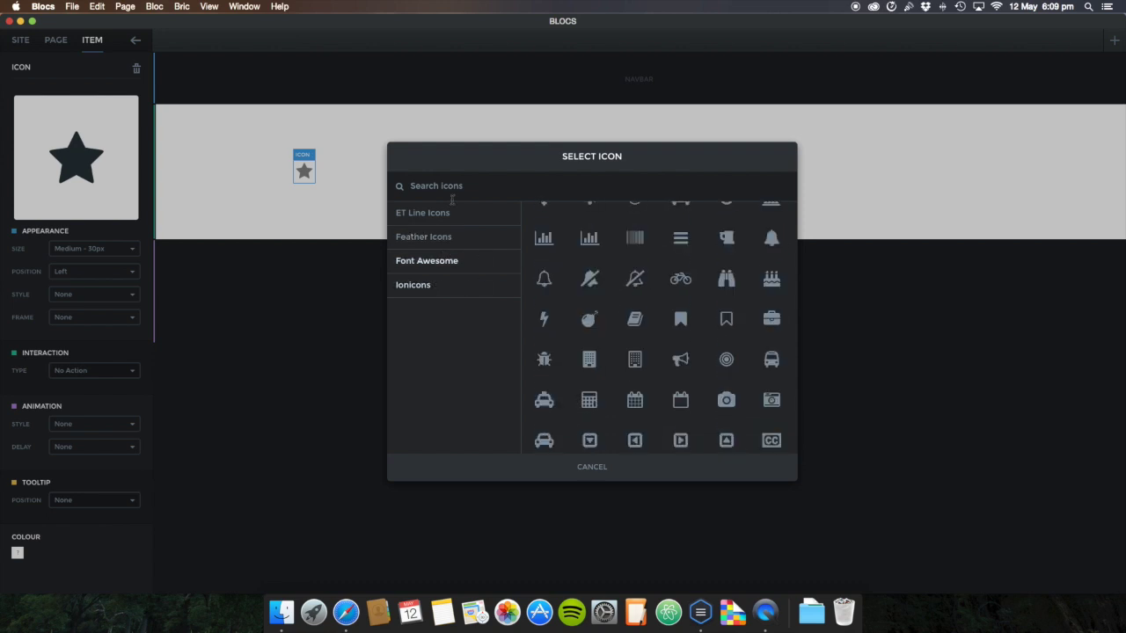
{"action": "scroll", "coordinate": [649, 236], "scroll_direction": "up", "scroll_amount": 2}
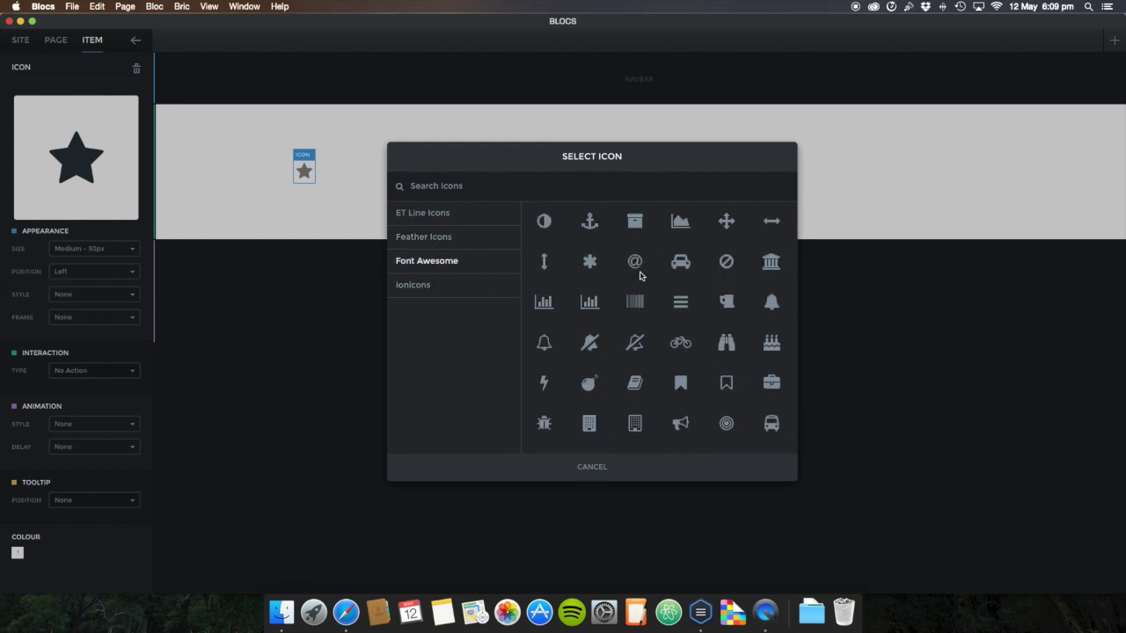
{"action": "scroll", "coordinate": [637, 263], "scroll_direction": "down", "scroll_amount": 10}
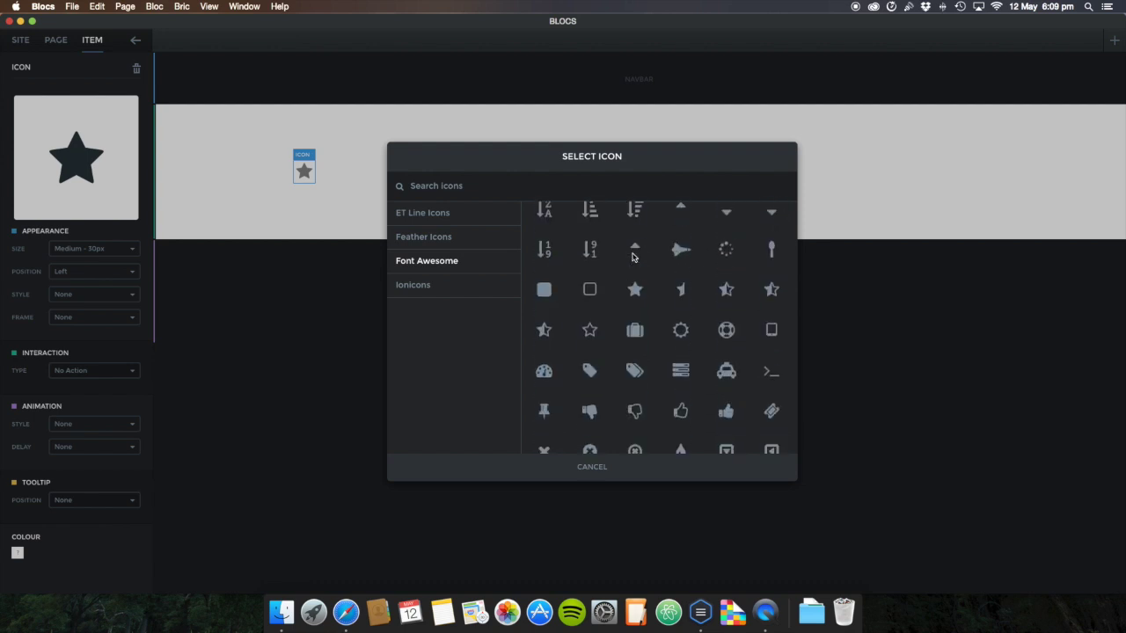
{"action": "scroll", "coordinate": [633, 257], "scroll_direction": "down", "scroll_amount": 15}
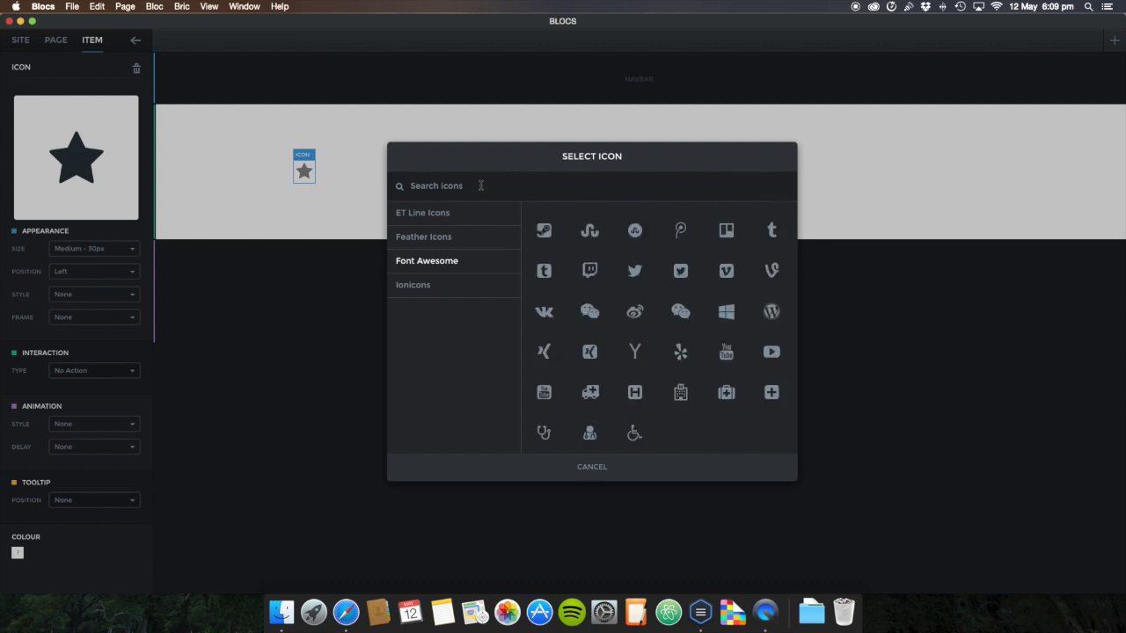
{"action": "left_click", "coordinate": [435, 231]}
Clear the 'arr' search and replace the star with the first Ionicons ringed-circle icon.
{"action": "type", "text": "arr"}
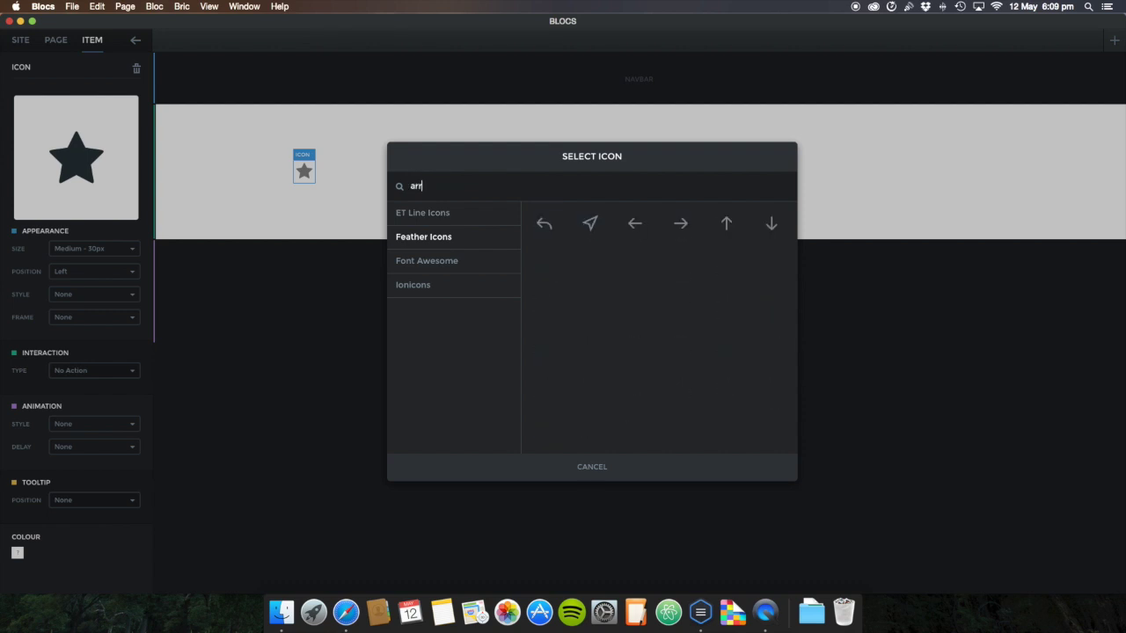
{"action": "key", "text": "BackSpace"}
{"action": "left_click", "coordinate": [413, 284]}
{"action": "scroll", "coordinate": [675, 343], "scroll_direction": "down", "scroll_amount": 2}
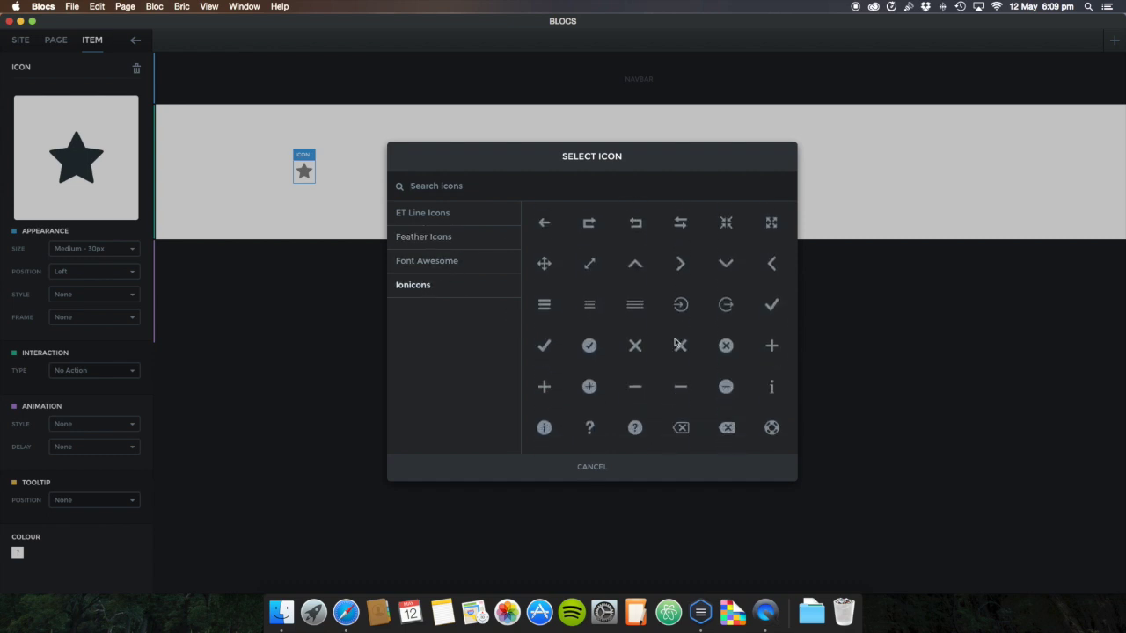
{"action": "scroll", "coordinate": [676, 341], "scroll_direction": "down", "scroll_amount": 4}
{"action": "scroll", "coordinate": [677, 342], "scroll_direction": "up", "scroll_amount": 6}
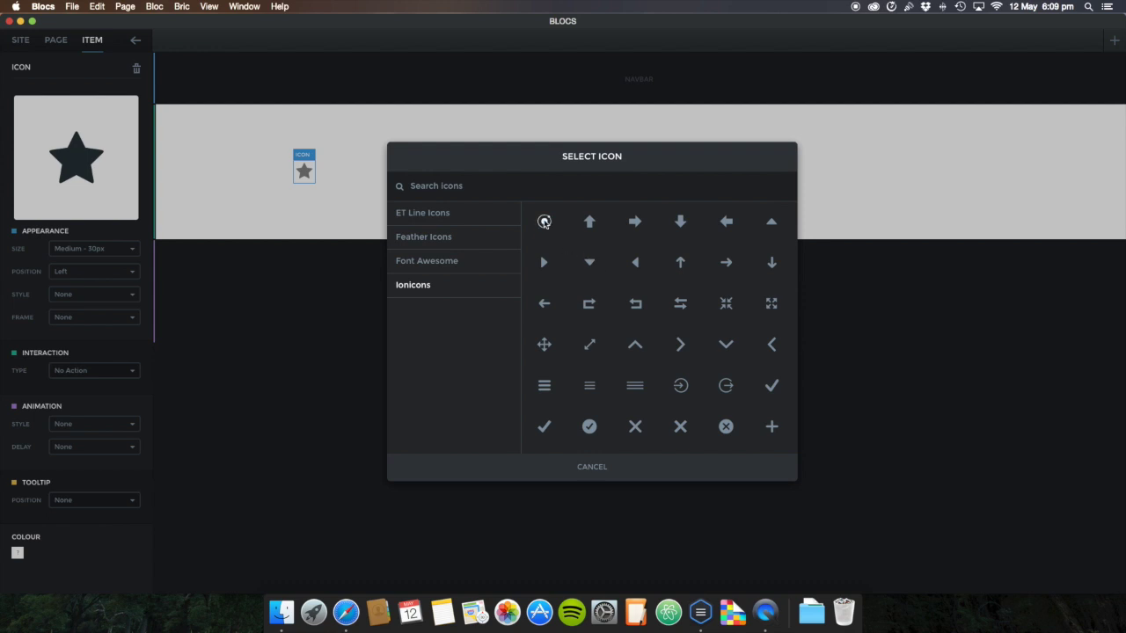
{"action": "left_click", "coordinate": [544, 221]}
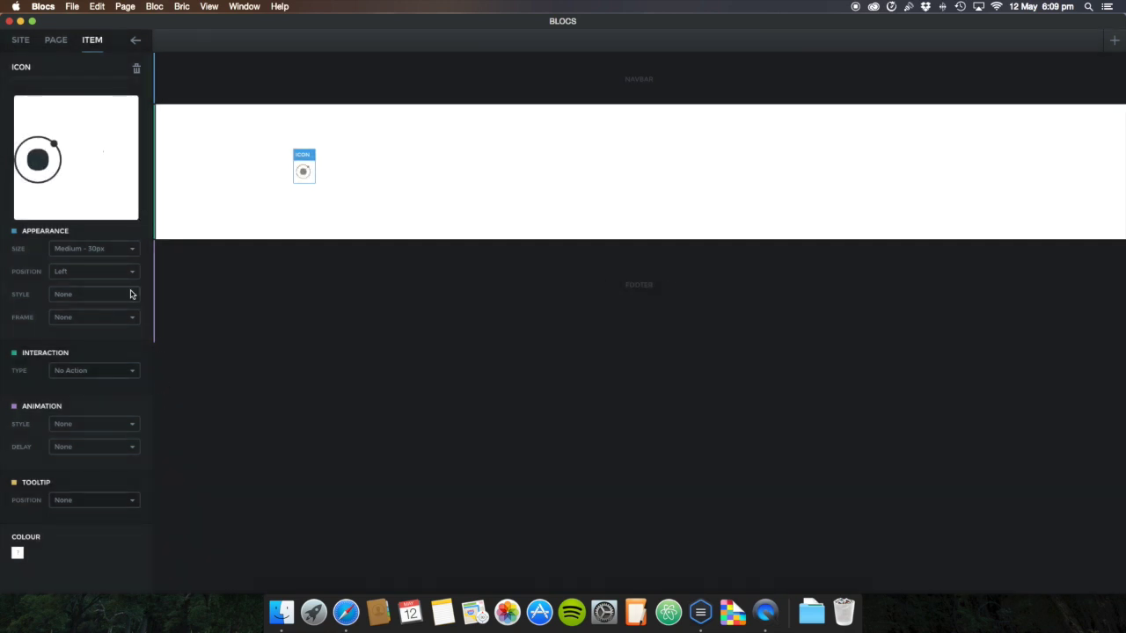
Make the ringed icon XL - 100px, style None, coloured red, then add a second star icon.
{"action": "left_click", "coordinate": [126, 250]}
{"action": "left_click", "coordinate": [88, 305]}
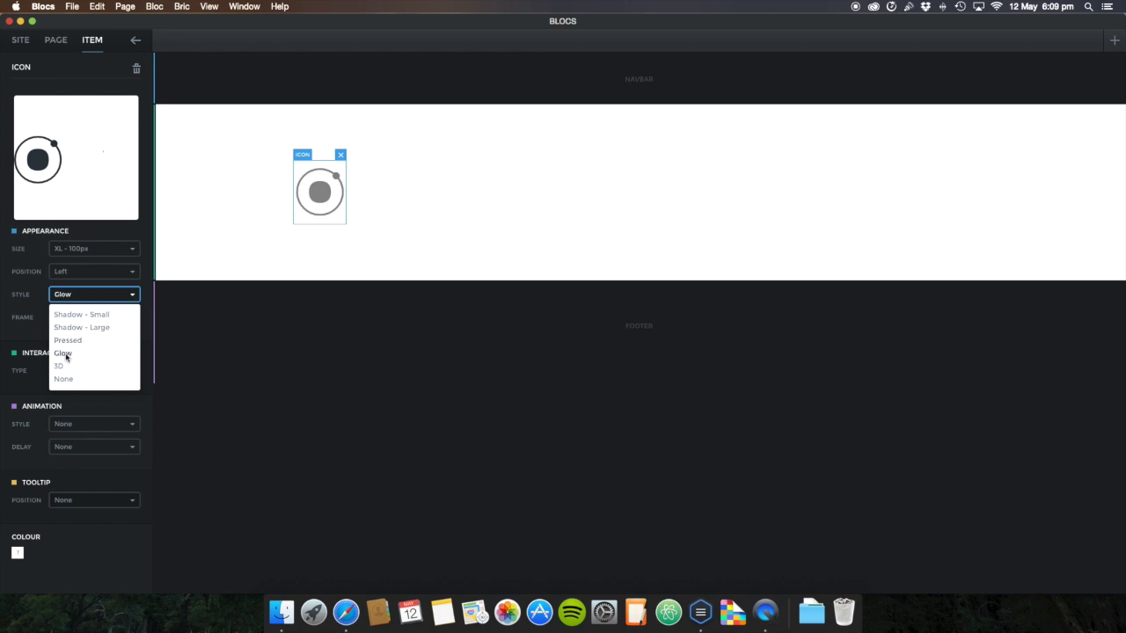
{"action": "left_click", "coordinate": [64, 379]}
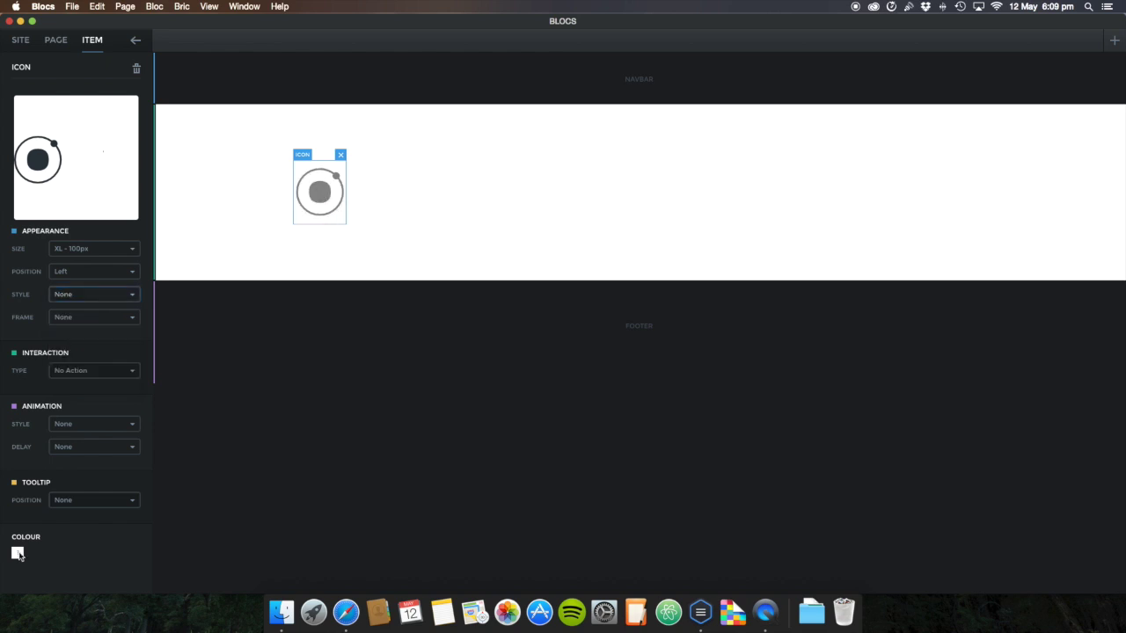
{"action": "left_click", "coordinate": [17, 552]}
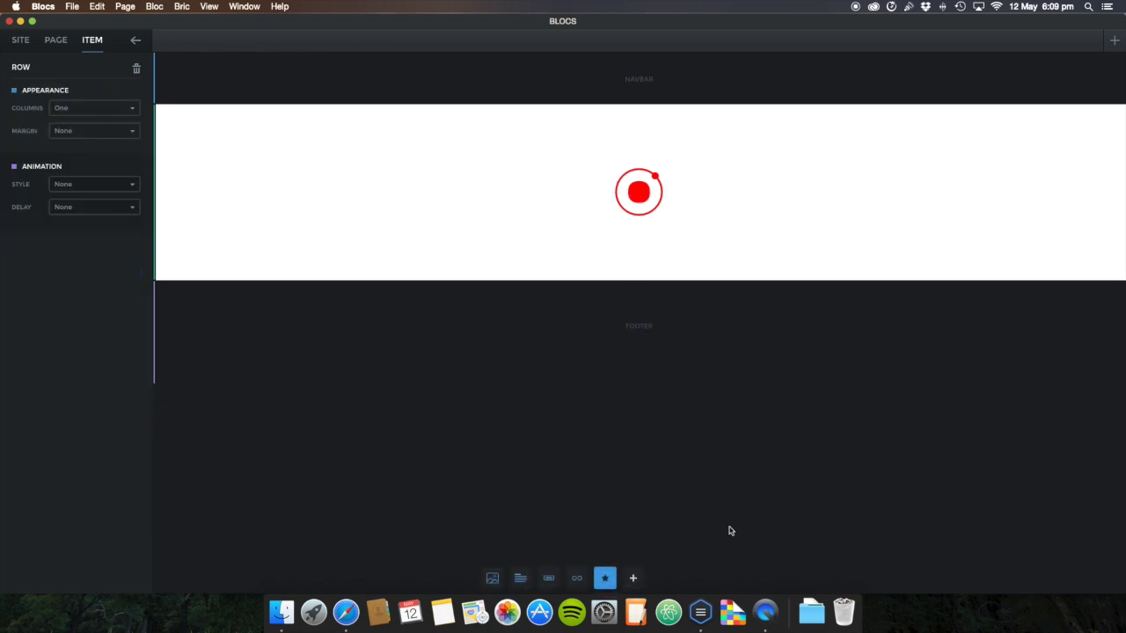
{"action": "left_click", "coordinate": [656, 218]}
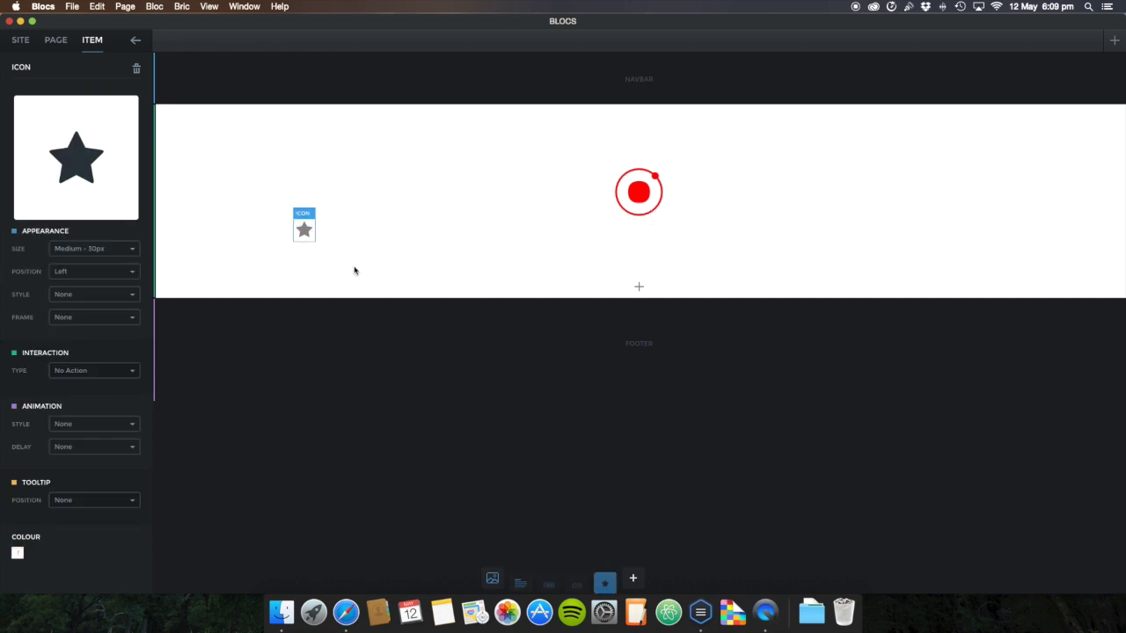
Open the icon library for the second star icon and scroll through the Feather Icons grid.
{"action": "left_click", "coordinate": [117, 173]}
{"action": "left_click", "coordinate": [430, 238]}
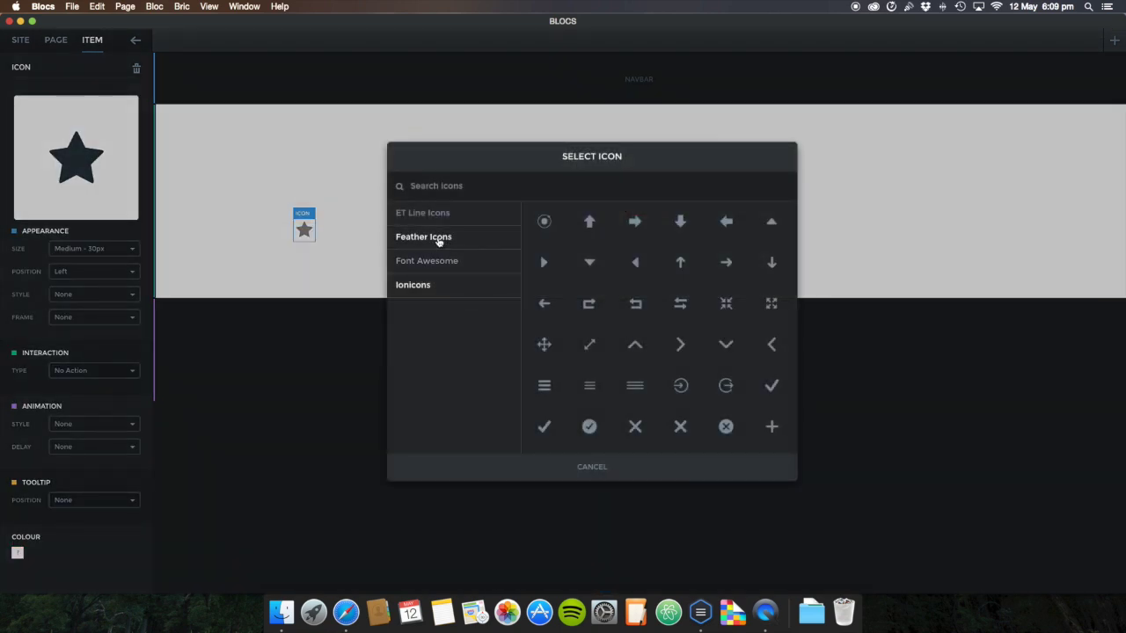
{"action": "scroll", "coordinate": [654, 317], "scroll_direction": "down", "scroll_amount": 3}
{"action": "scroll", "coordinate": [653, 314], "scroll_direction": "up", "scroll_amount": 3}
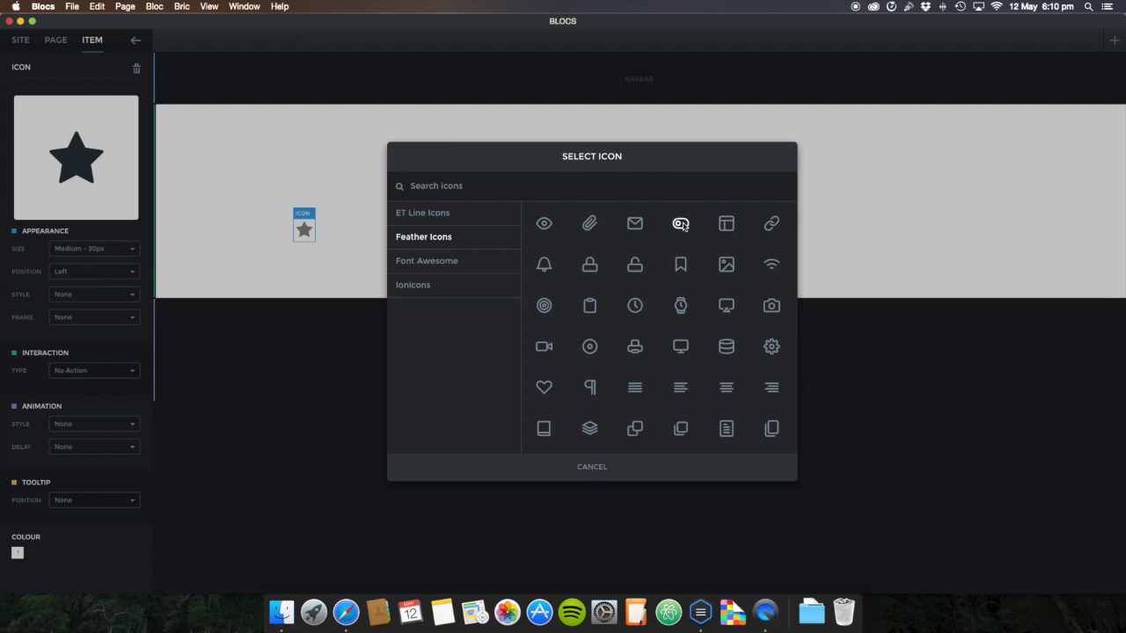
{"action": "scroll", "coordinate": [673, 334], "scroll_direction": "down", "scroll_amount": 1}
{"action": "scroll", "coordinate": [673, 334], "scroll_direction": "up", "scroll_amount": 1}
{"action": "scroll", "coordinate": [618, 355], "scroll_direction": "down", "scroll_amount": 5}
{"action": "scroll", "coordinate": [618, 356], "scroll_direction": "up", "scroll_amount": 3}
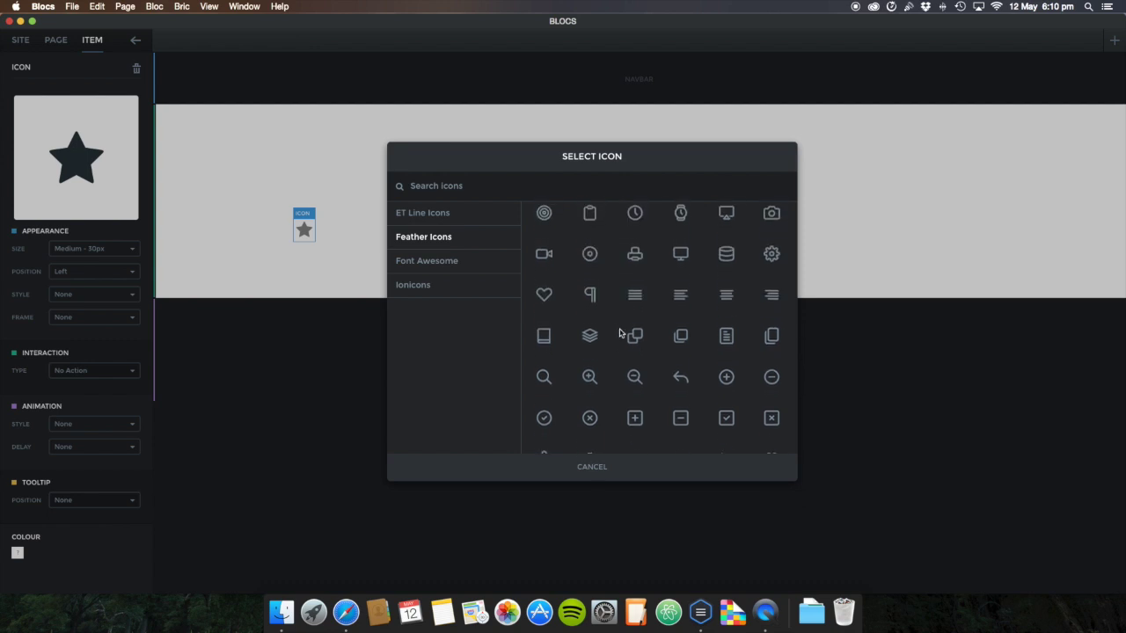
{"action": "scroll", "coordinate": [620, 330], "scroll_direction": "down", "scroll_amount": 10}
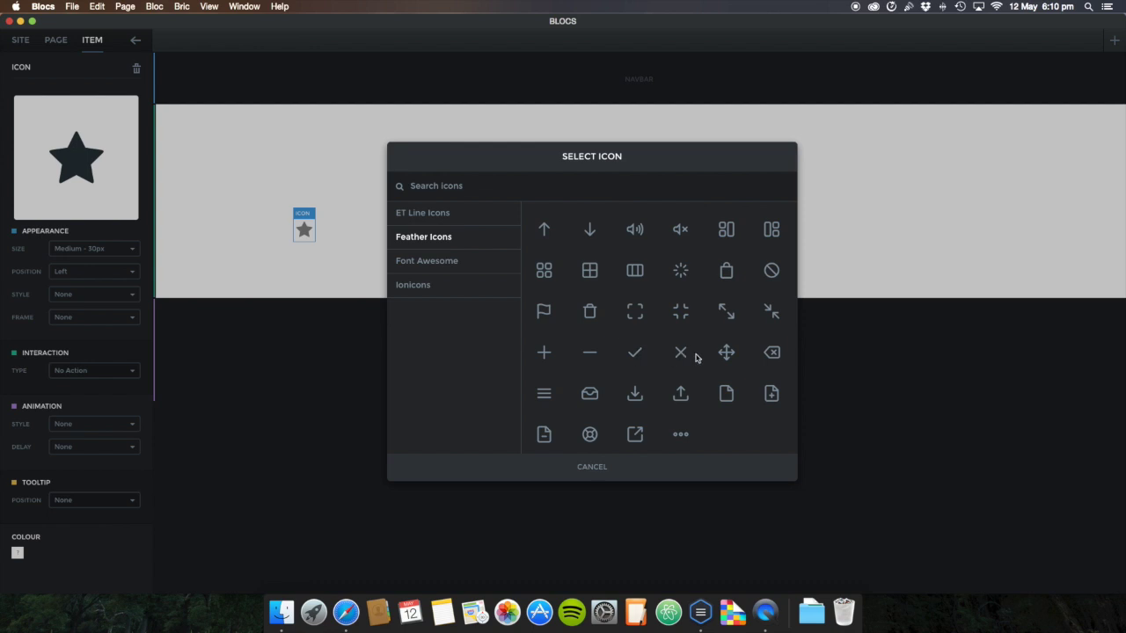
Switch to Ionicons, scroll to the sports icons and choose the outline soccer ball.
{"action": "left_click", "coordinate": [432, 287]}
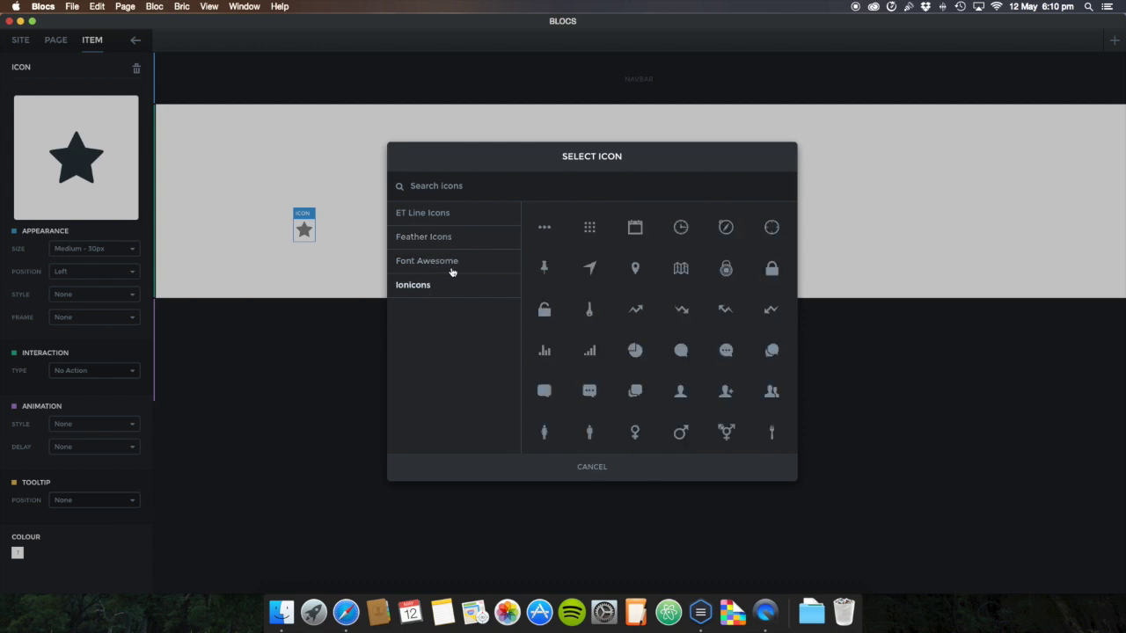
{"action": "scroll", "coordinate": [699, 343], "scroll_direction": "down", "scroll_amount": 1}
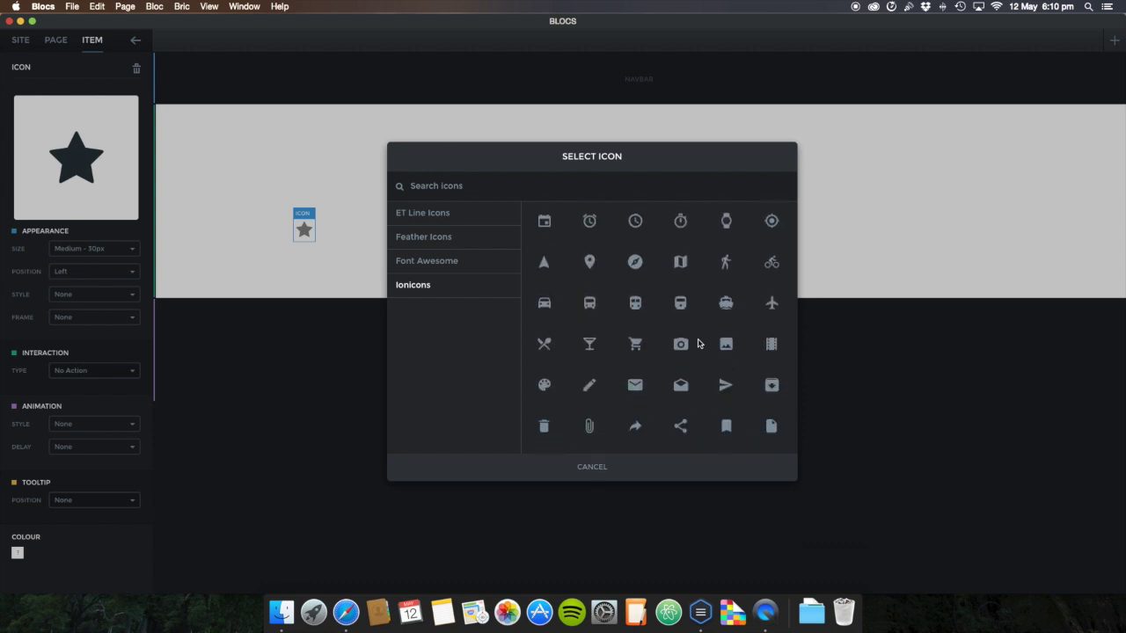
{"action": "scroll", "coordinate": [699, 343], "scroll_direction": "down", "scroll_amount": 10}
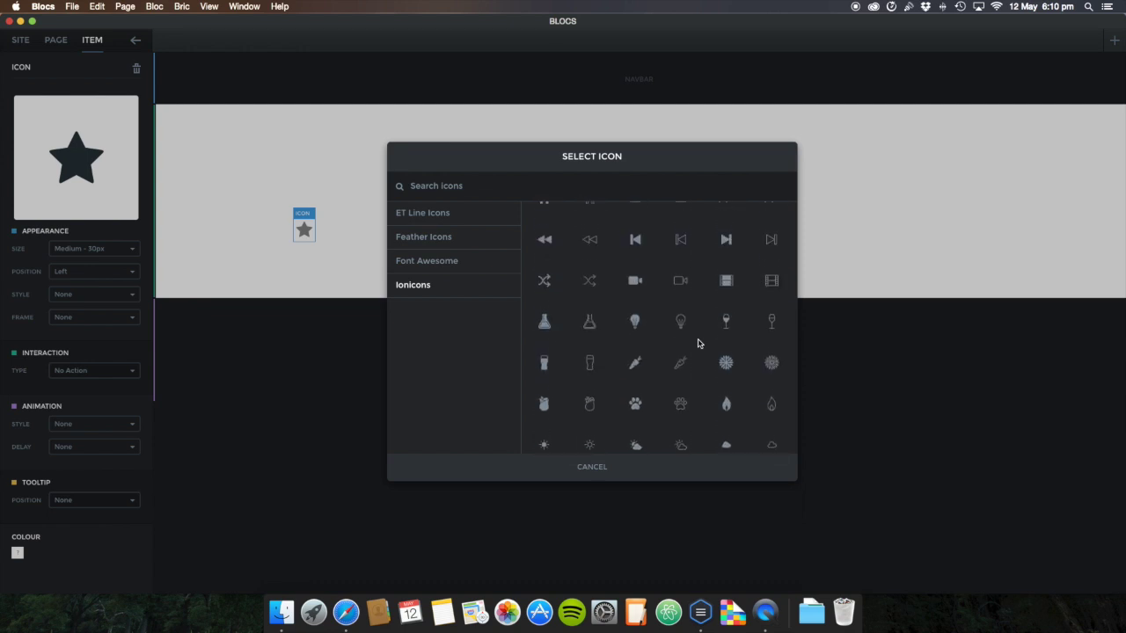
{"action": "scroll", "coordinate": [699, 343], "scroll_direction": "up", "scroll_amount": 5}
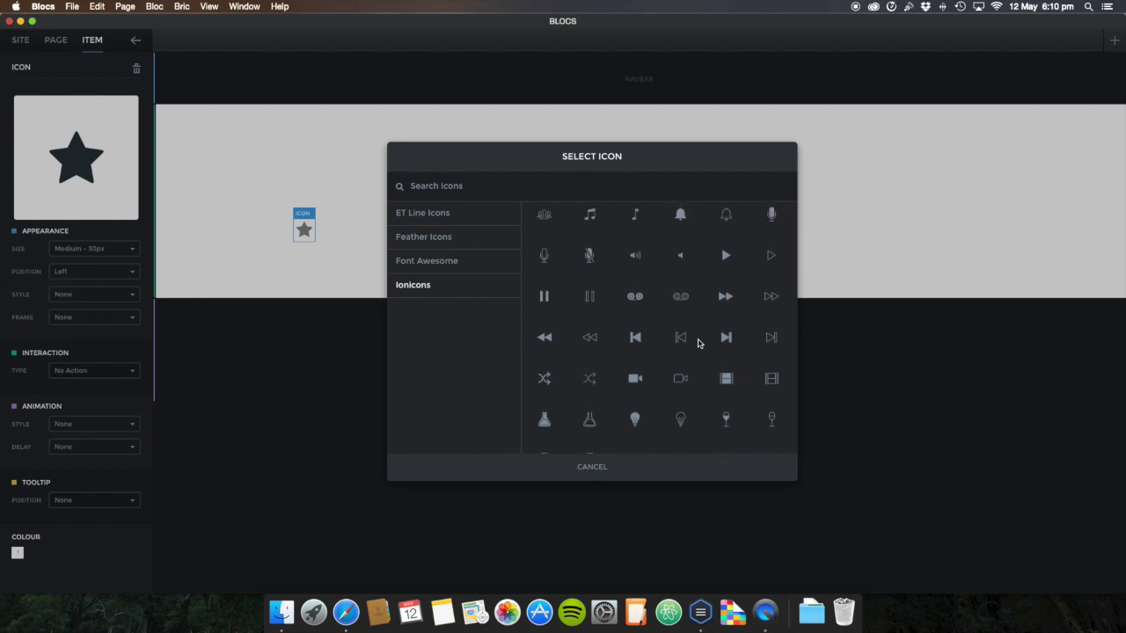
{"action": "scroll", "coordinate": [694, 370], "scroll_direction": "down", "scroll_amount": 4}
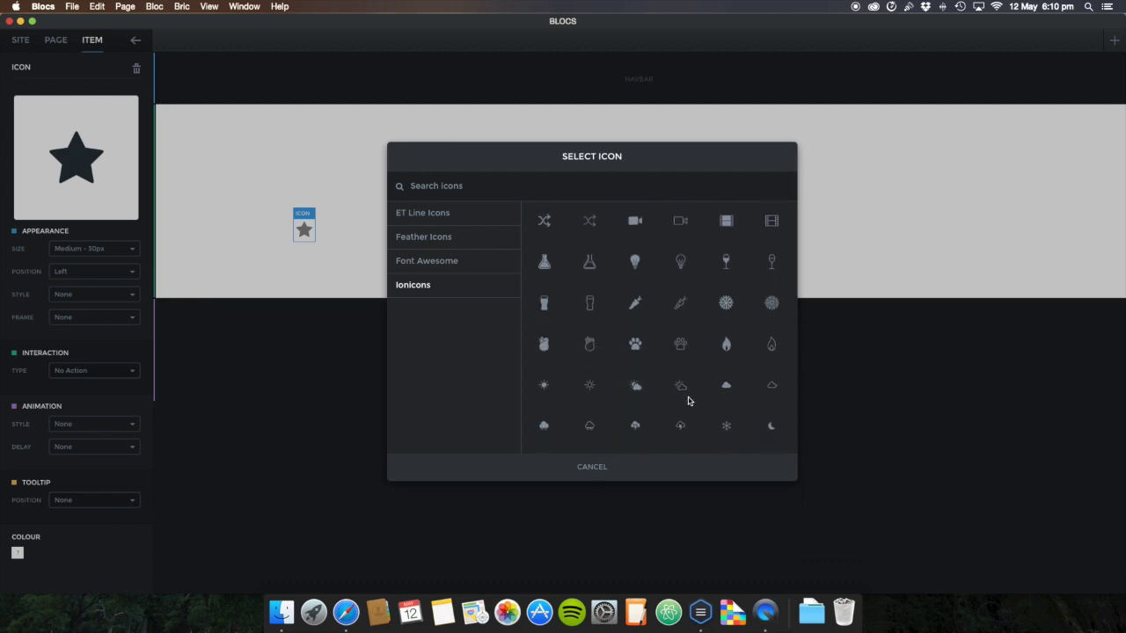
{"action": "scroll", "coordinate": [688, 401], "scroll_direction": "up", "scroll_amount": 3}
{"action": "scroll", "coordinate": [689, 401], "scroll_direction": "down", "scroll_amount": 10}
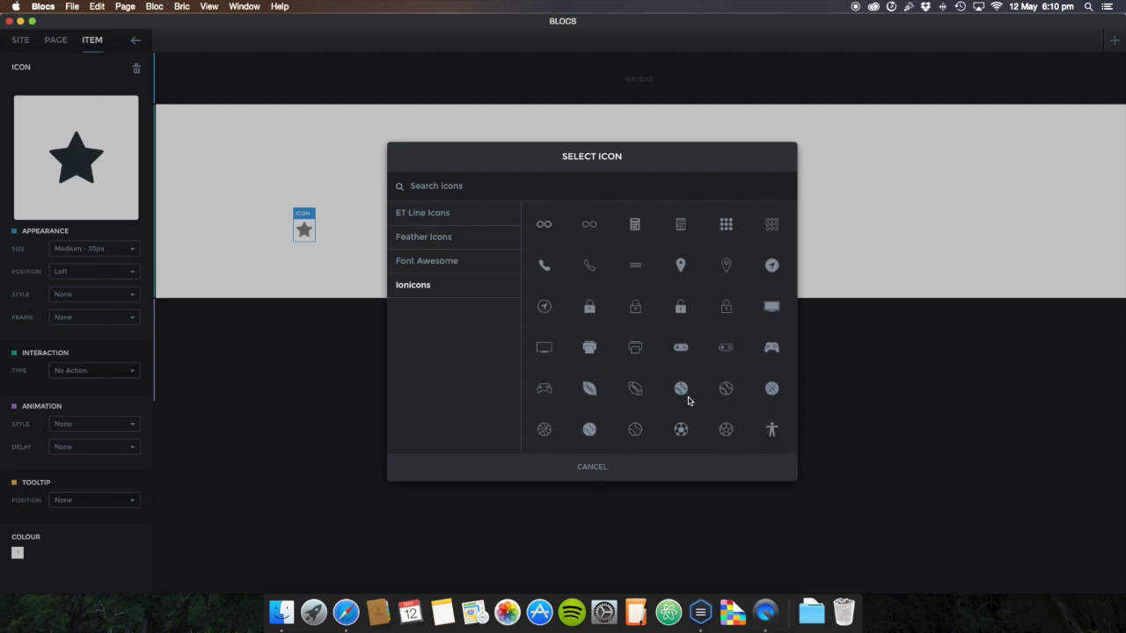
{"action": "scroll", "coordinate": [668, 427], "scroll_direction": "down", "scroll_amount": 2}
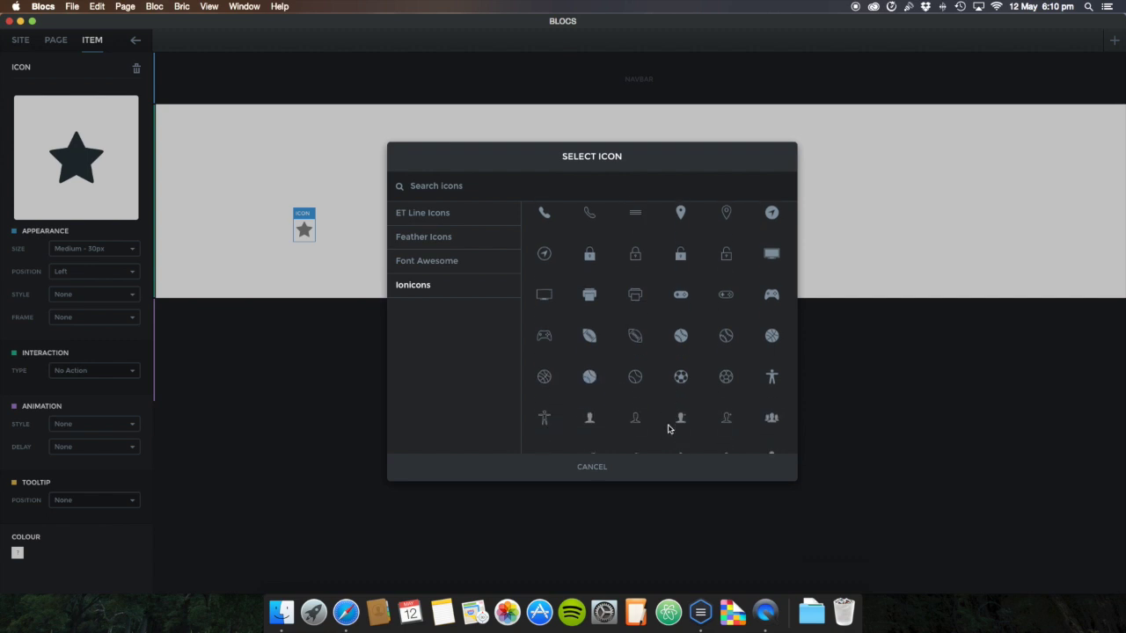
{"action": "left_click", "coordinate": [725, 377]}
Set the football icon to XL - 100px and centre it in the bloc.
{"action": "left_click", "coordinate": [66, 249]}
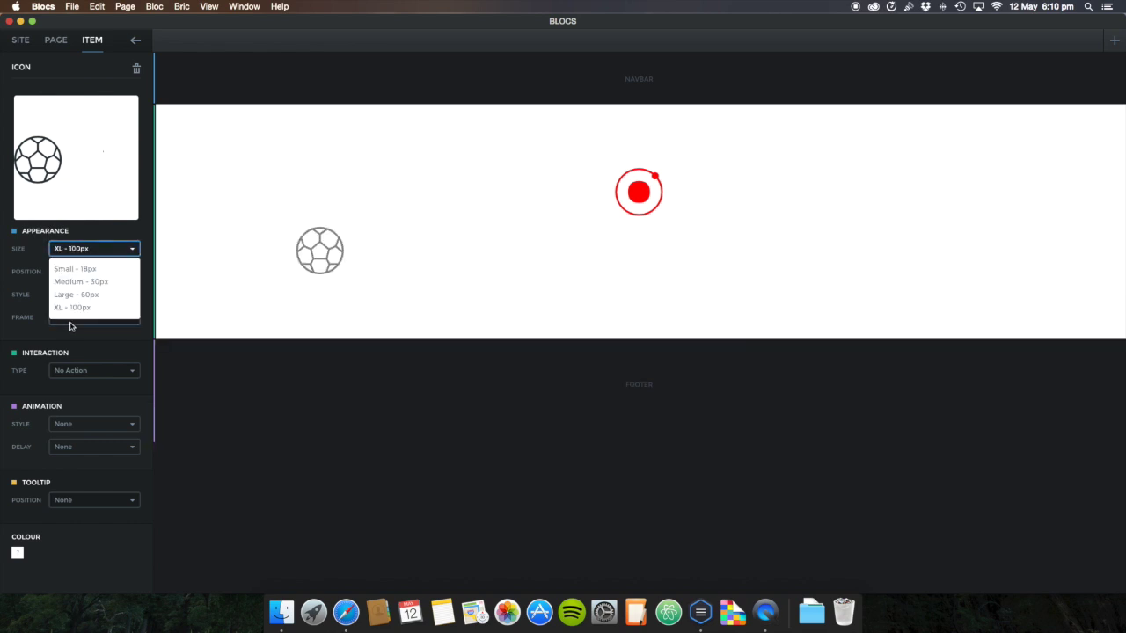
{"action": "left_click", "coordinate": [75, 307]}
{"action": "left_click", "coordinate": [78, 253]}
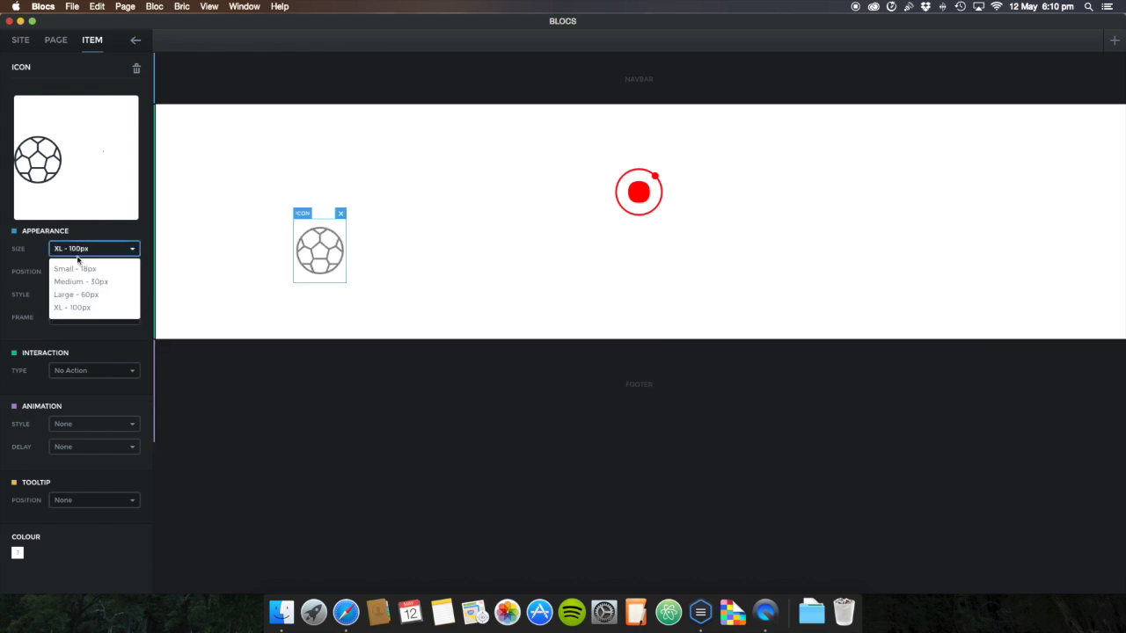
{"action": "left_click", "coordinate": [76, 307]}
{"action": "left_click", "coordinate": [82, 294]}
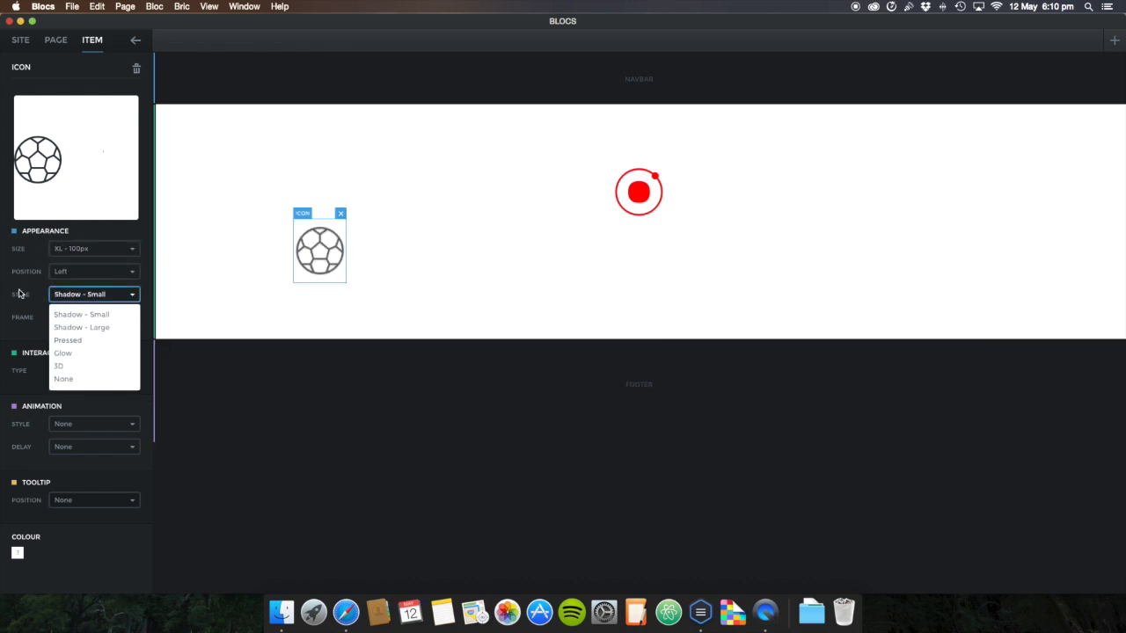
{"action": "left_click", "coordinate": [81, 271]}
{"action": "left_click", "coordinate": [76, 307]}
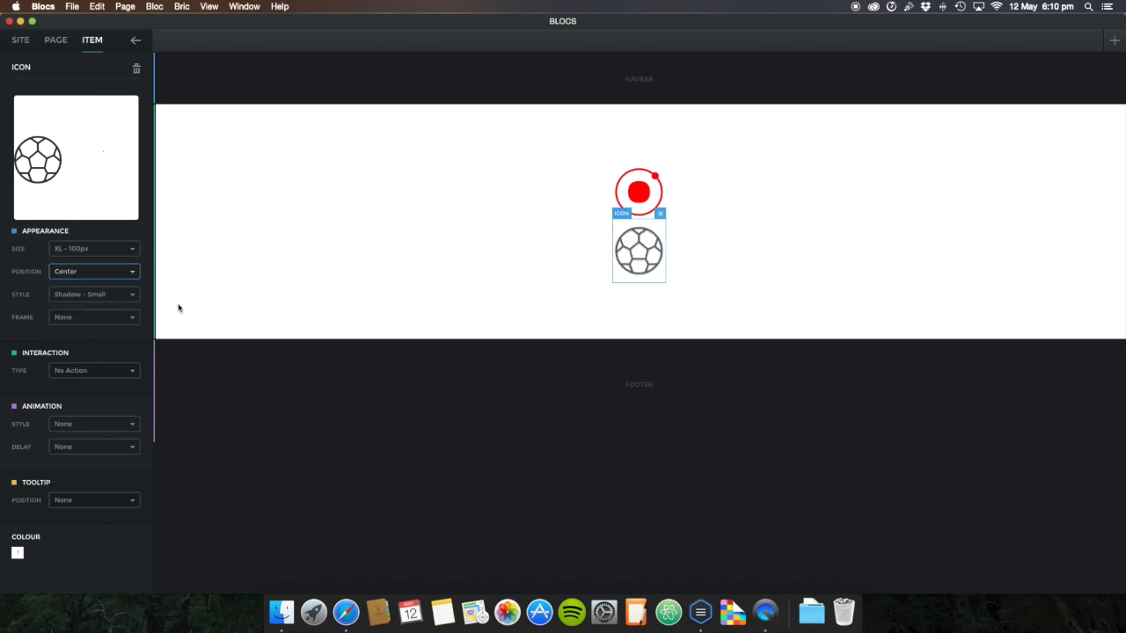
{"action": "left_click", "coordinate": [271, 278]}
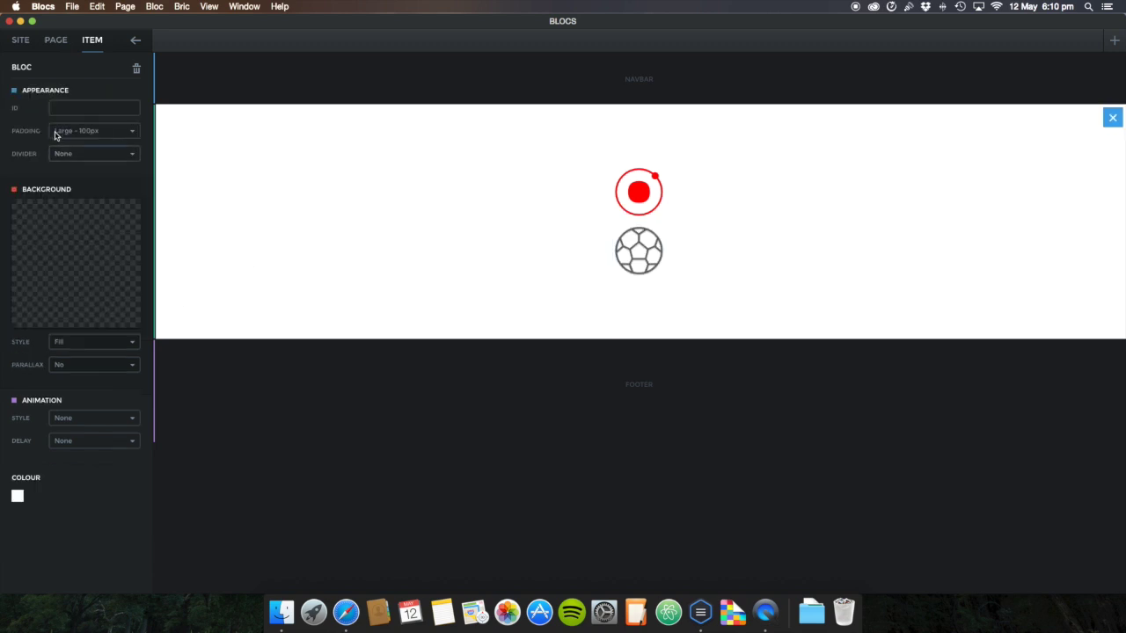
{"action": "left_click", "coordinate": [621, 252]}
Reopen the football icon's picker, read the ET-Line and custom icon changelog notes, and return to Blocs.
{"action": "left_click", "coordinate": [93, 148]}
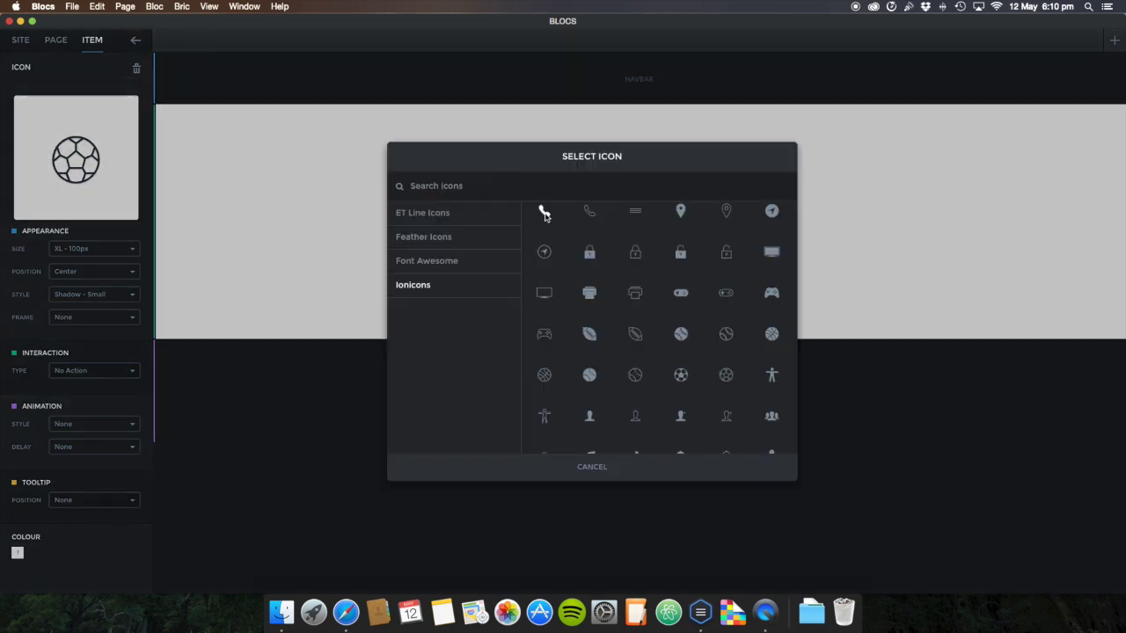
{"action": "scroll", "coordinate": [573, 229], "scroll_direction": "down", "scroll_amount": 10}
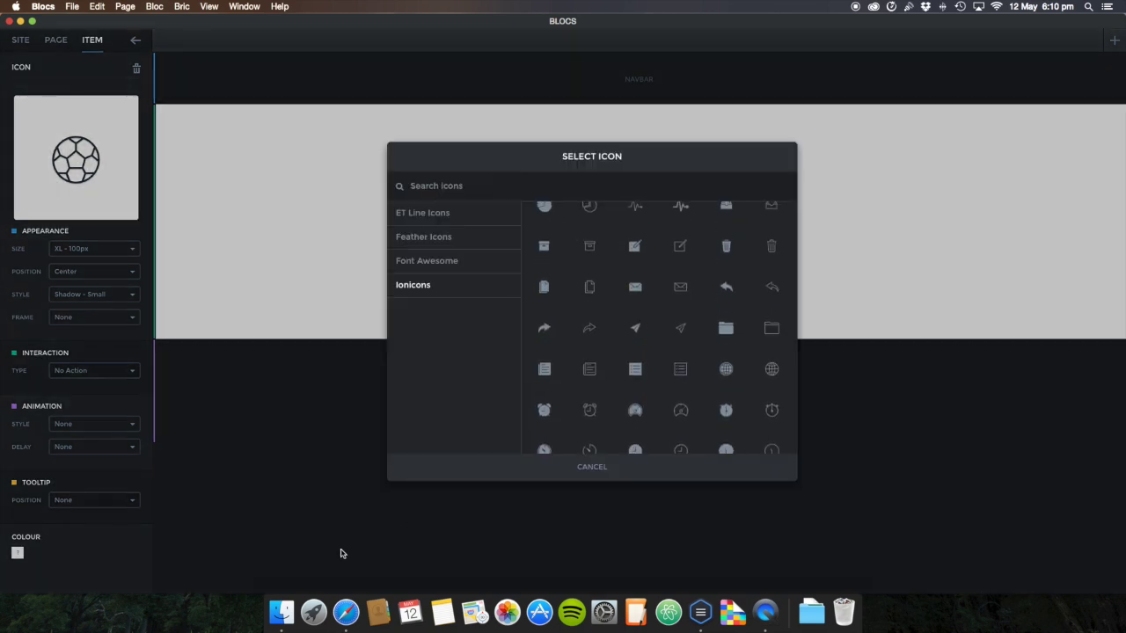
{"action": "left_click", "coordinate": [345, 613]}
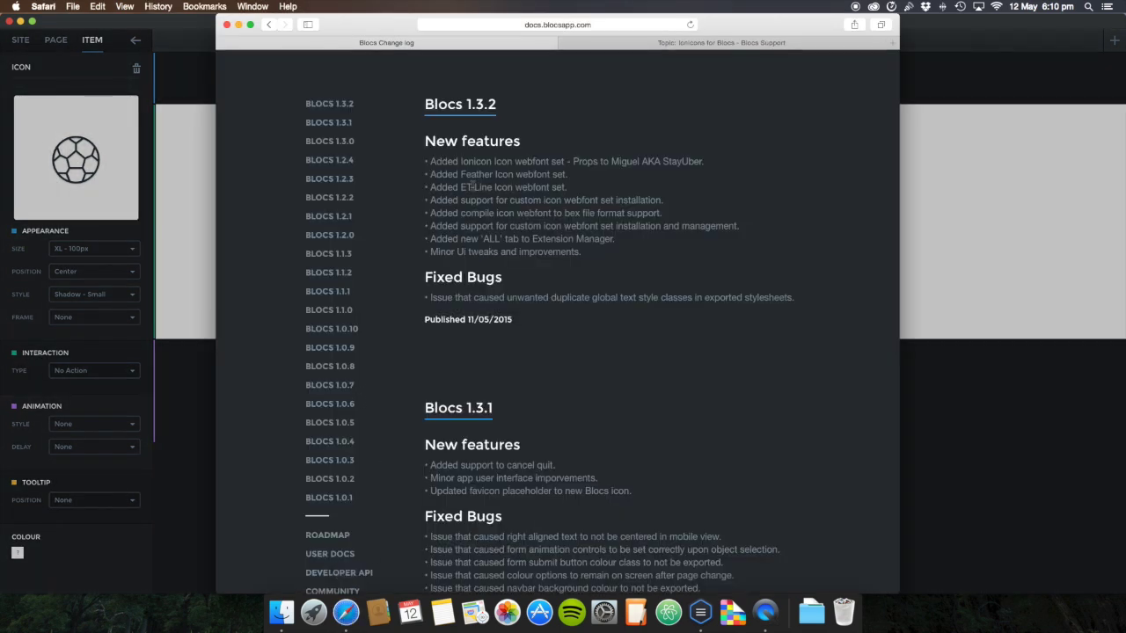
{"action": "left_click_drag", "start_coordinate": [436, 184], "coordinate": [528, 201]}
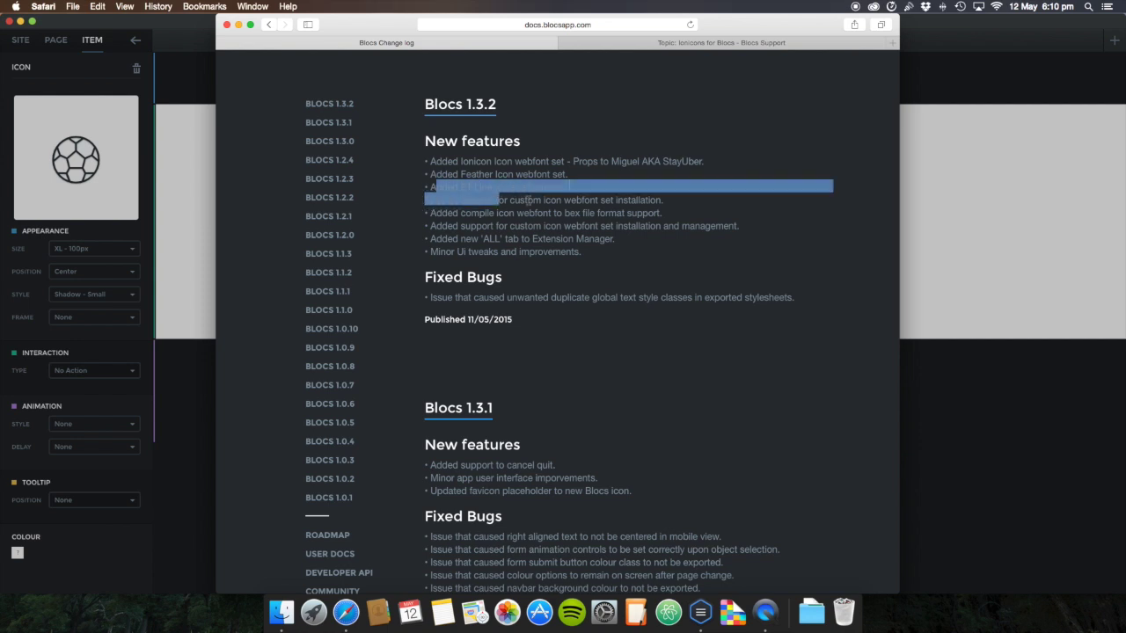
{"action": "left_click", "coordinate": [451, 204]}
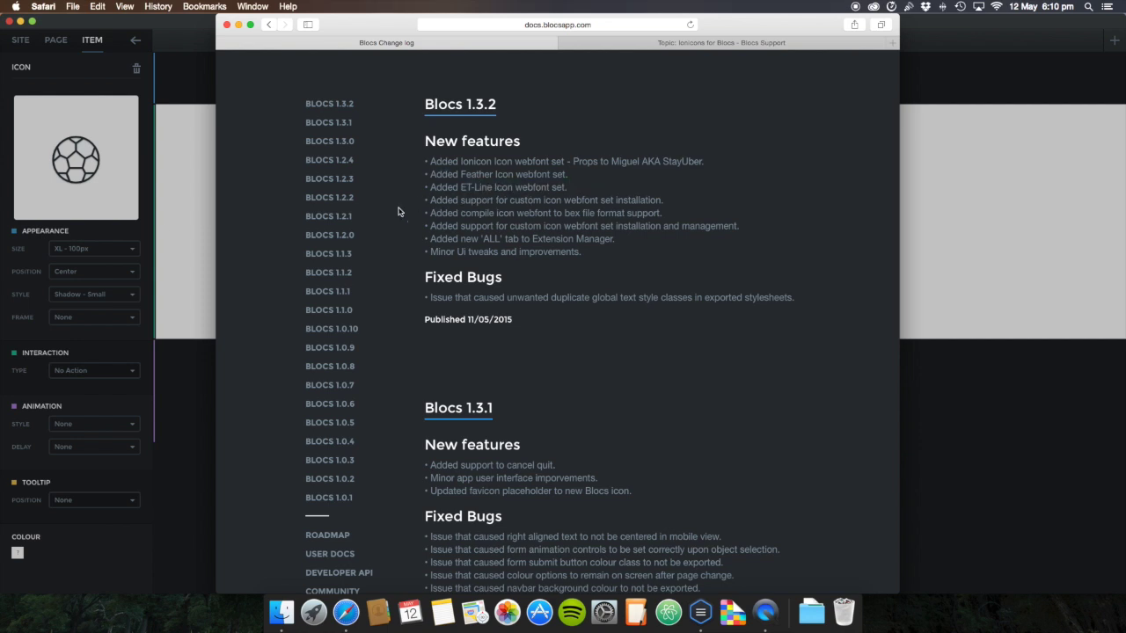
{"action": "left_click", "coordinate": [231, 198]}
Cancel the icon picker and Window > Dev Tools > Compile Extension, then select the white bloc and open Help.
{"action": "left_click", "coordinate": [589, 466]}
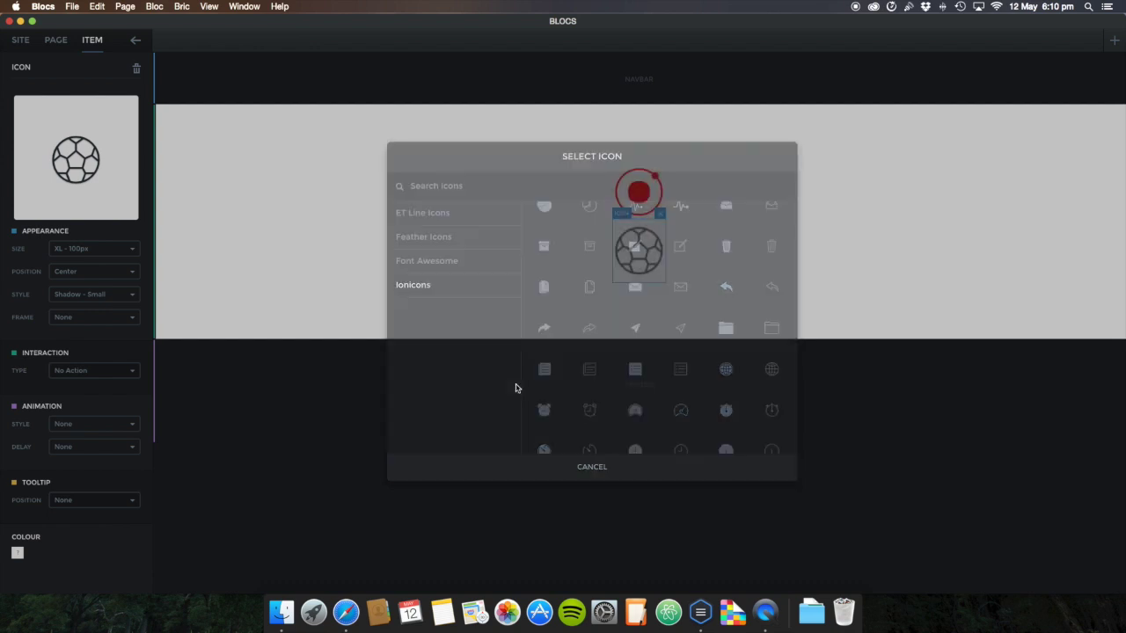
{"action": "left_click", "coordinate": [244, 7]}
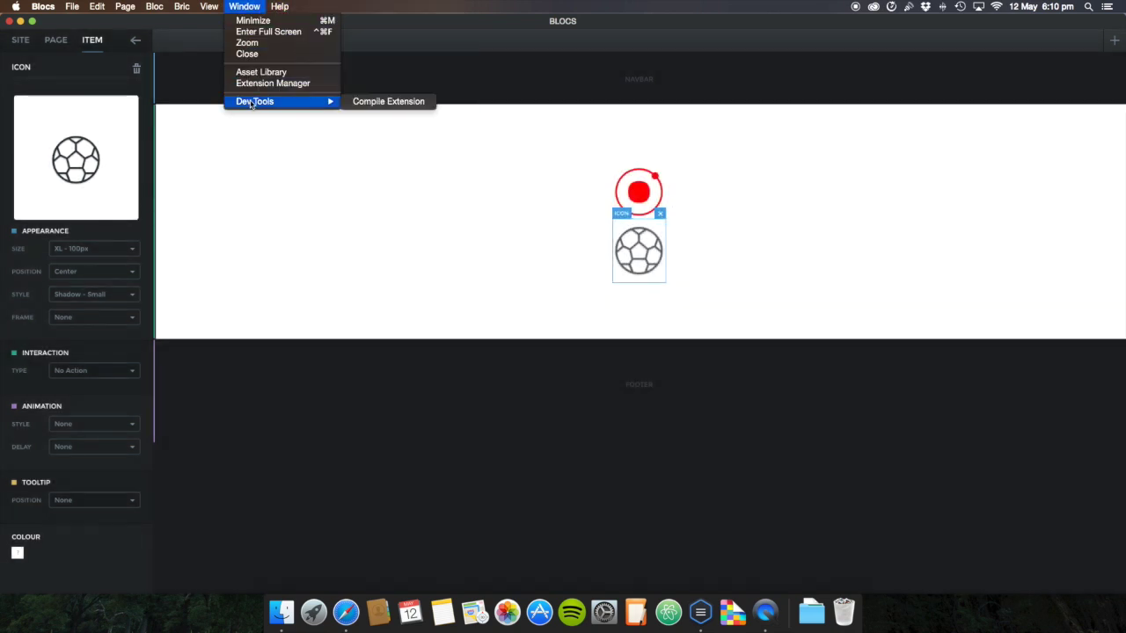
{"action": "left_click", "coordinate": [396, 101]}
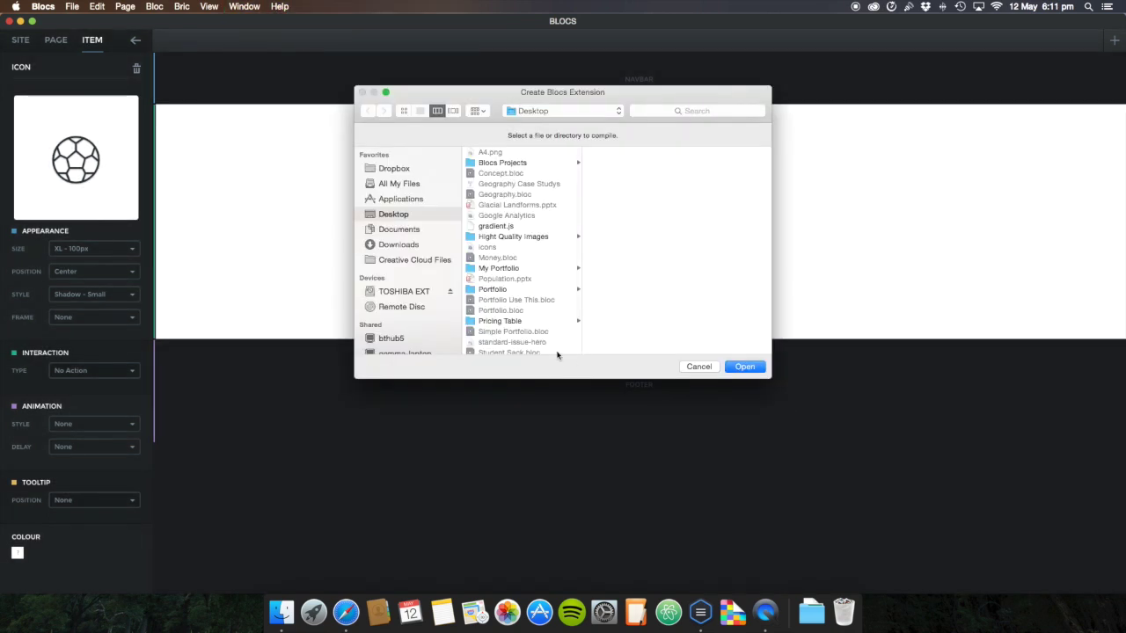
{"action": "left_click", "coordinate": [699, 365]}
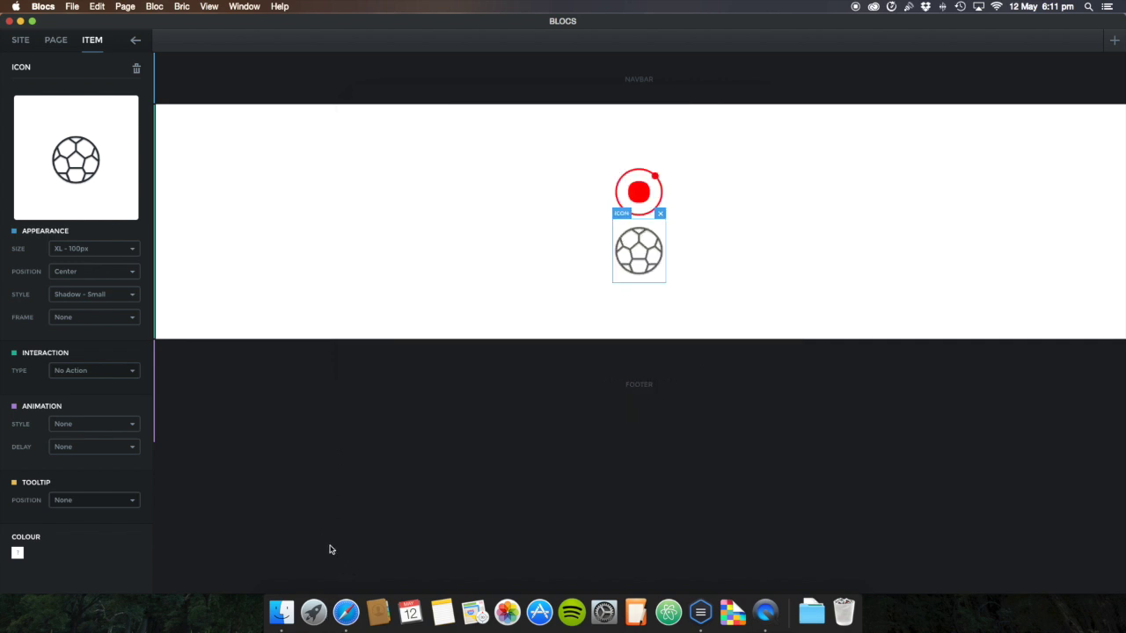
{"action": "left_click", "coordinate": [262, 239]}
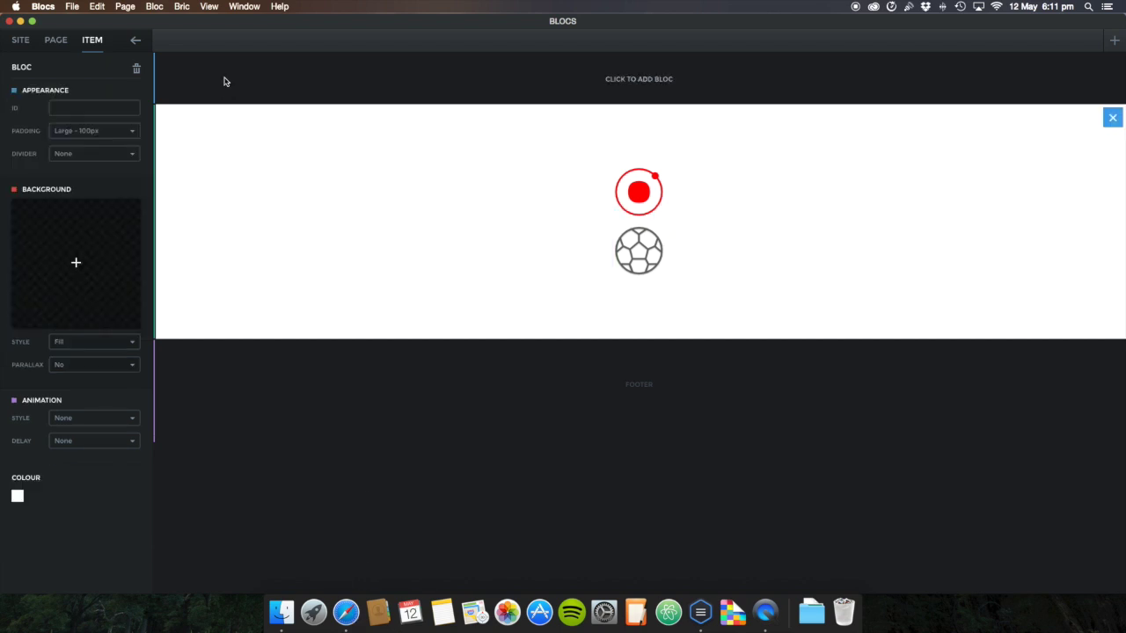
{"action": "left_click", "coordinate": [277, 7]}
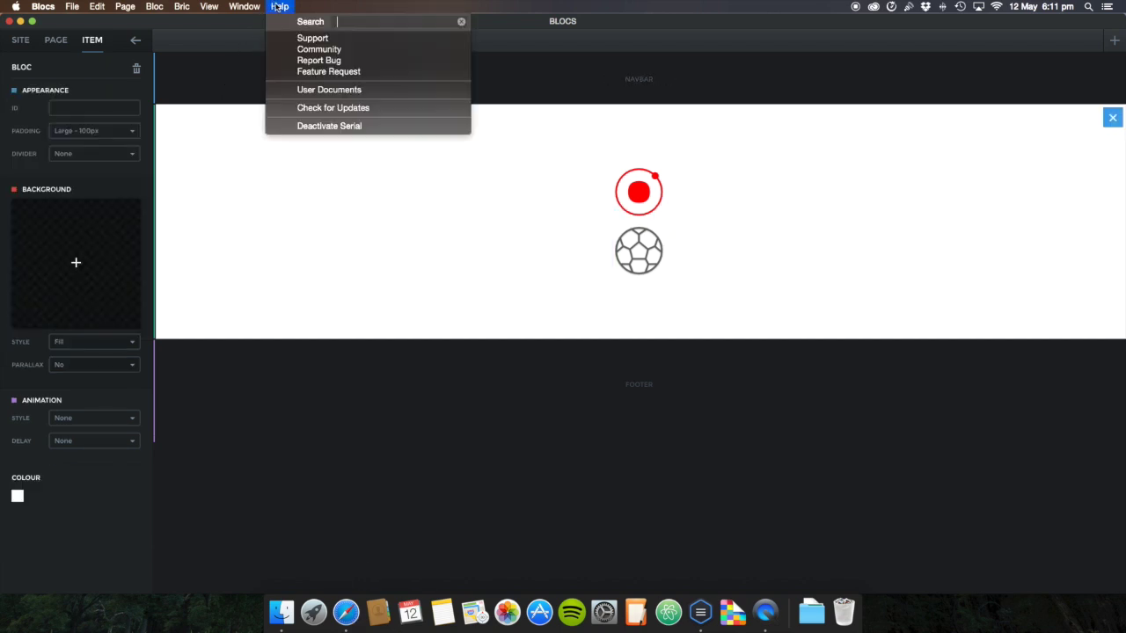
{"action": "mouse_move", "coordinate": [243, 6]}
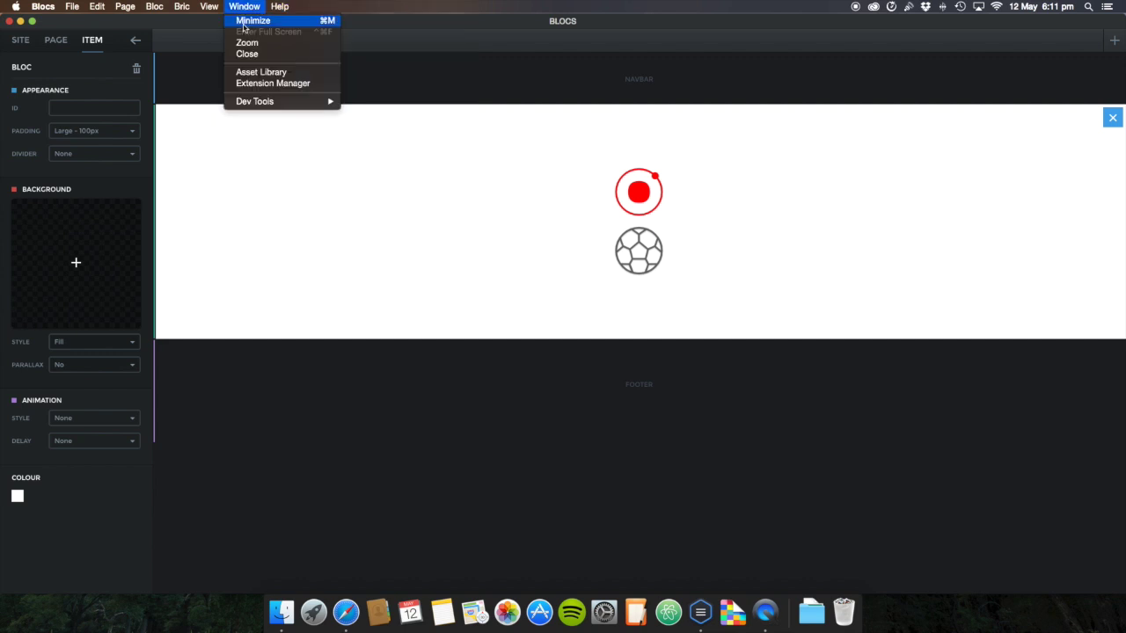
{"action": "left_click", "coordinate": [242, 82]}
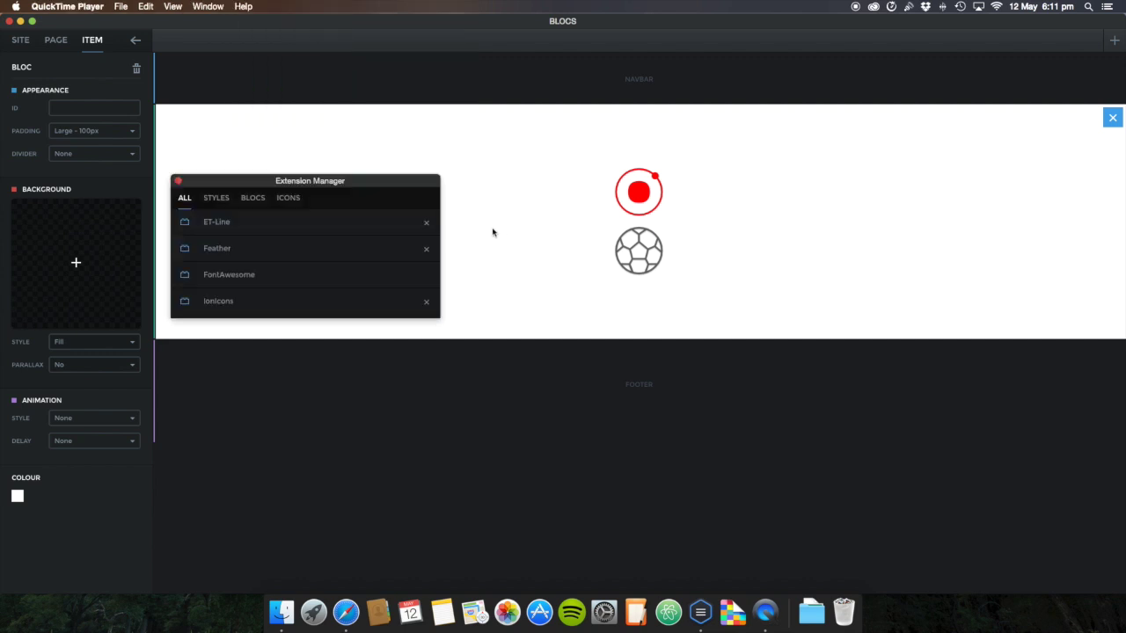
{"action": "left_click", "coordinate": [221, 196]}
{"action": "left_click", "coordinate": [220, 196]}
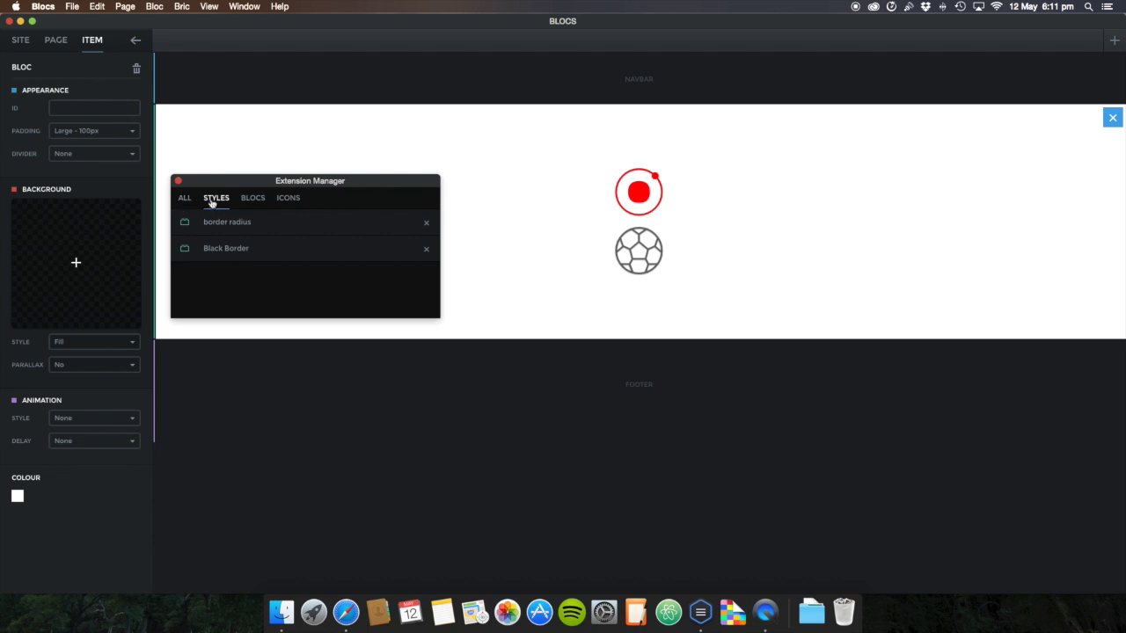
{"action": "left_click", "coordinate": [185, 198]}
{"action": "scroll", "coordinate": [239, 252], "scroll_direction": "down", "scroll_amount": 1}
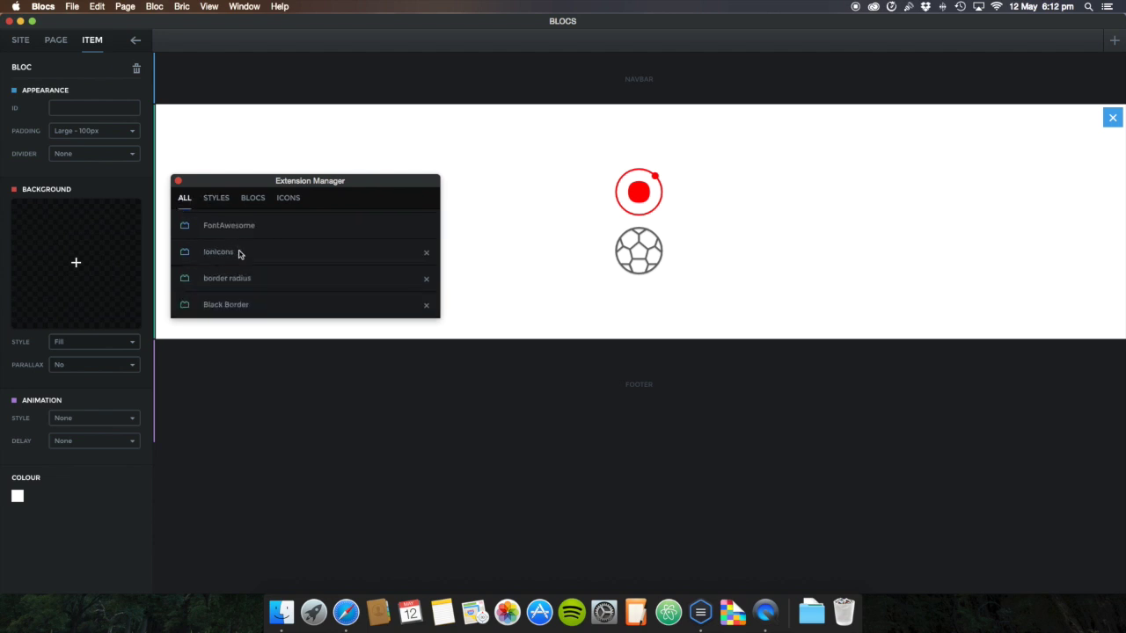
{"action": "left_click", "coordinate": [220, 197]}
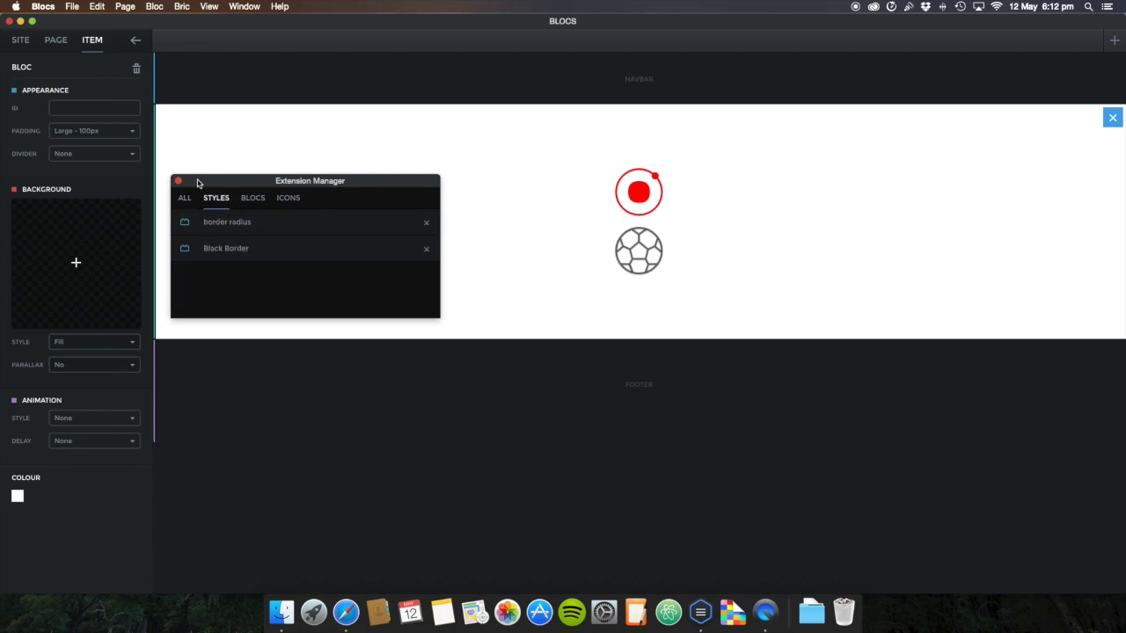
{"action": "left_click", "coordinate": [252, 201]}
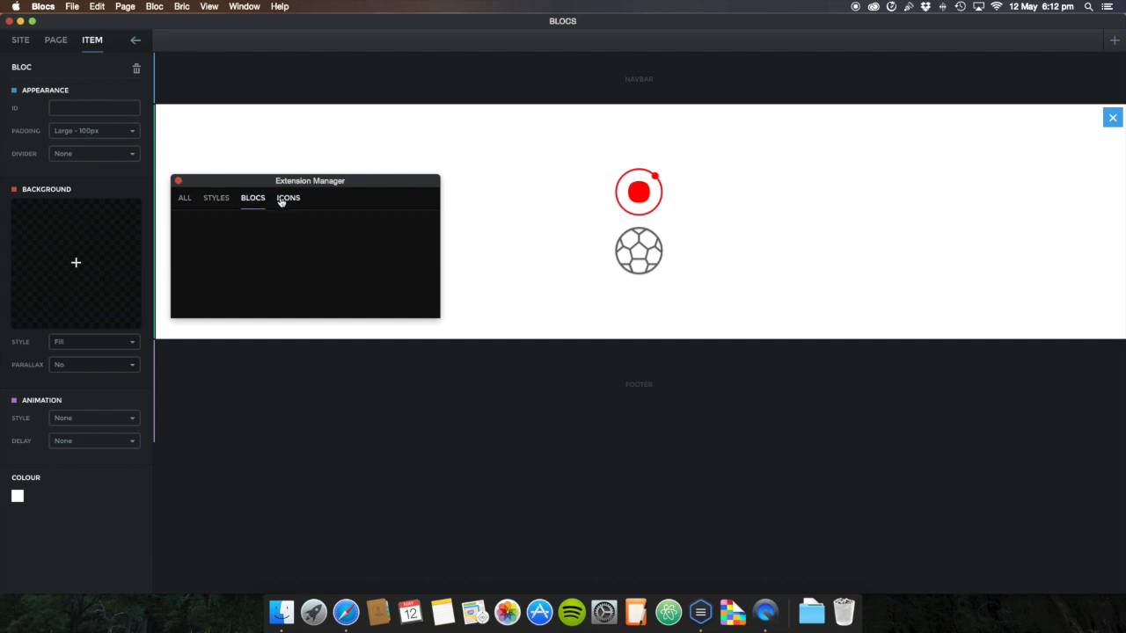
{"action": "left_click", "coordinate": [284, 200]}
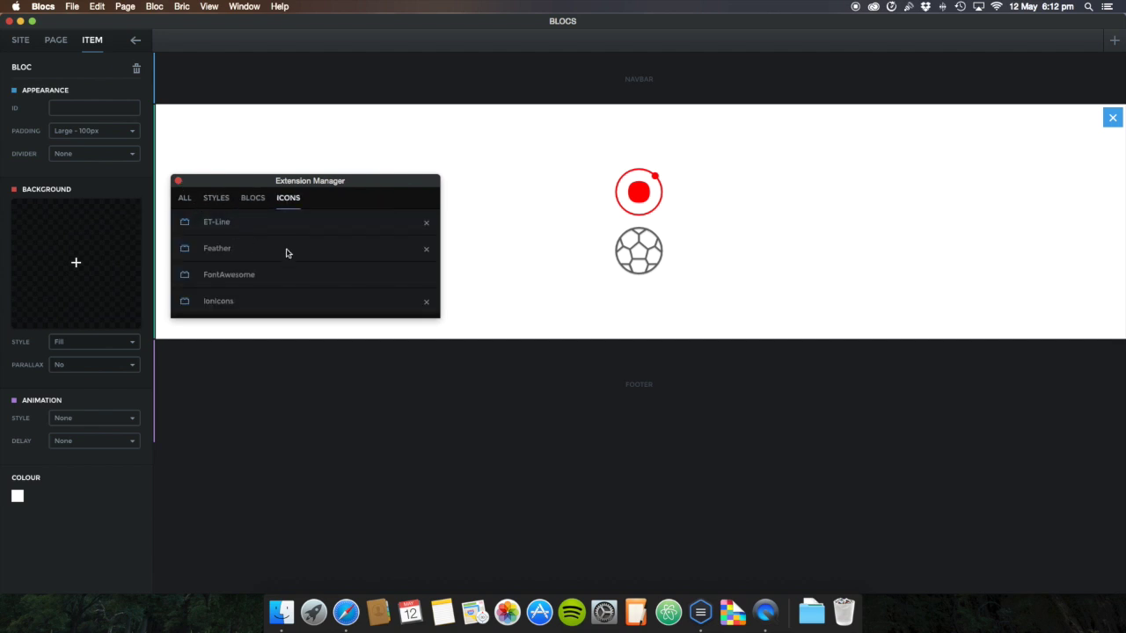
{"action": "left_click", "coordinate": [185, 199]}
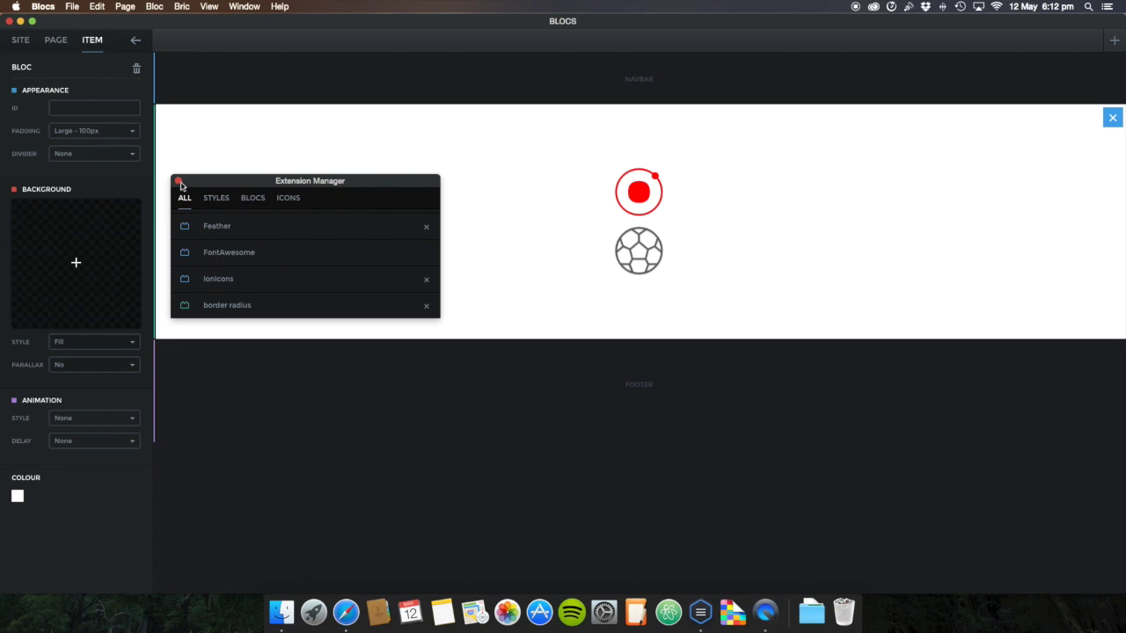
{"action": "left_click", "coordinate": [177, 180]}
In Safari, revisit the Ionicons for Blocs topic, then return to the Blocs Extensions forum listing.
{"action": "left_click", "coordinate": [346, 612]}
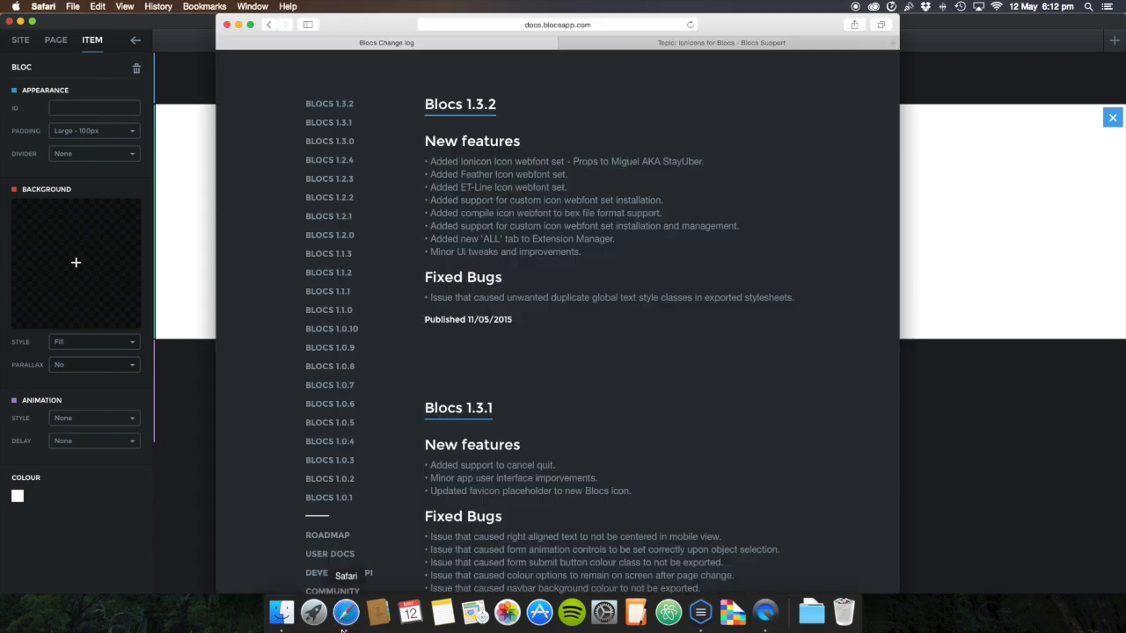
{"action": "left_click", "coordinate": [656, 46]}
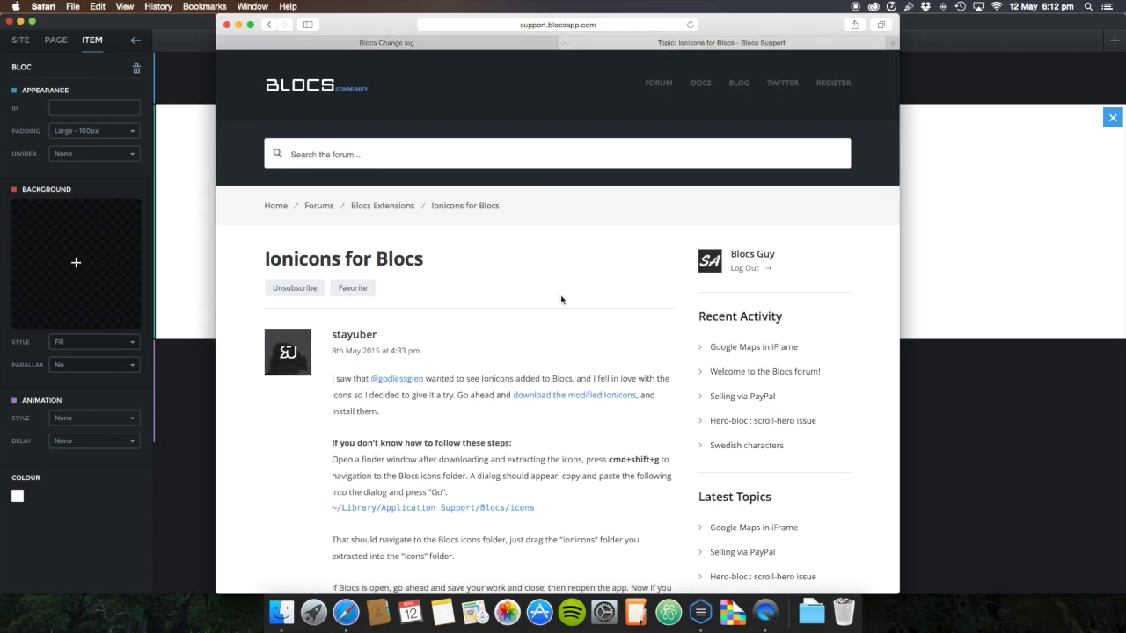
{"action": "scroll", "coordinate": [561, 299], "scroll_direction": "down", "scroll_amount": 5}
{"action": "left_click", "coordinate": [273, 32]}
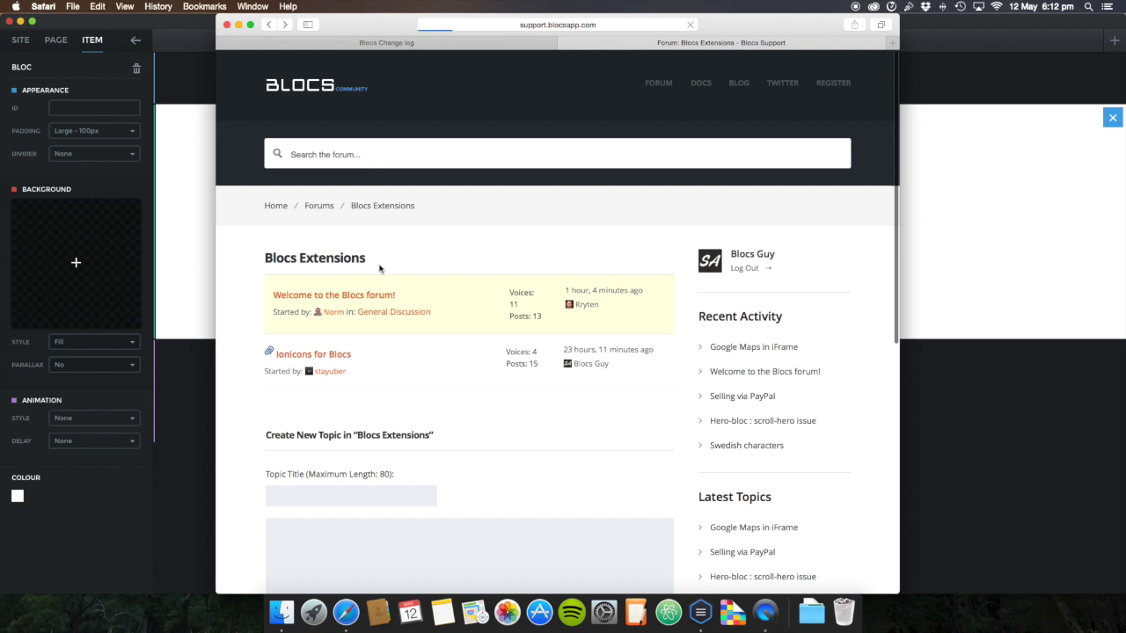
{"action": "left_click", "coordinate": [355, 298]}
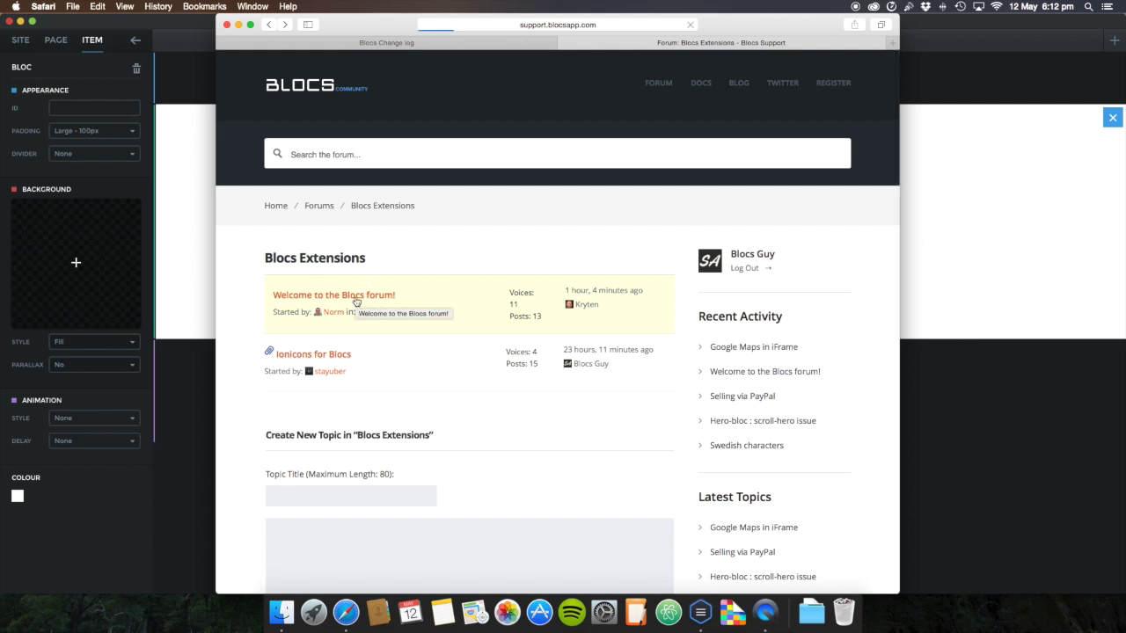
{"action": "key", "text": "F11"}
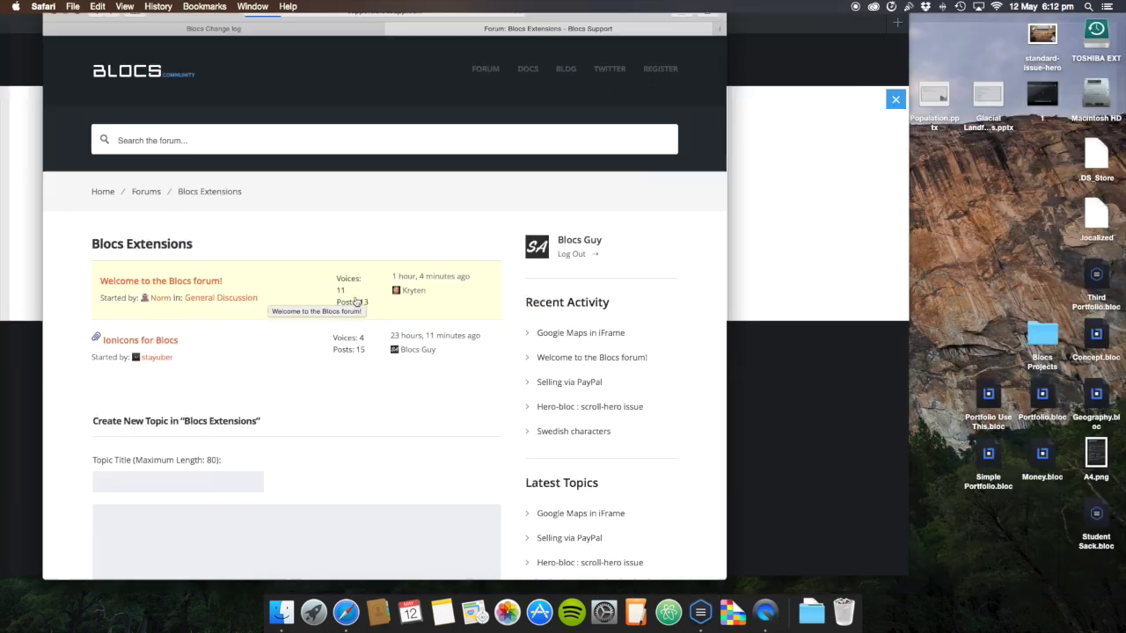
{"action": "key", "text": "F11"}
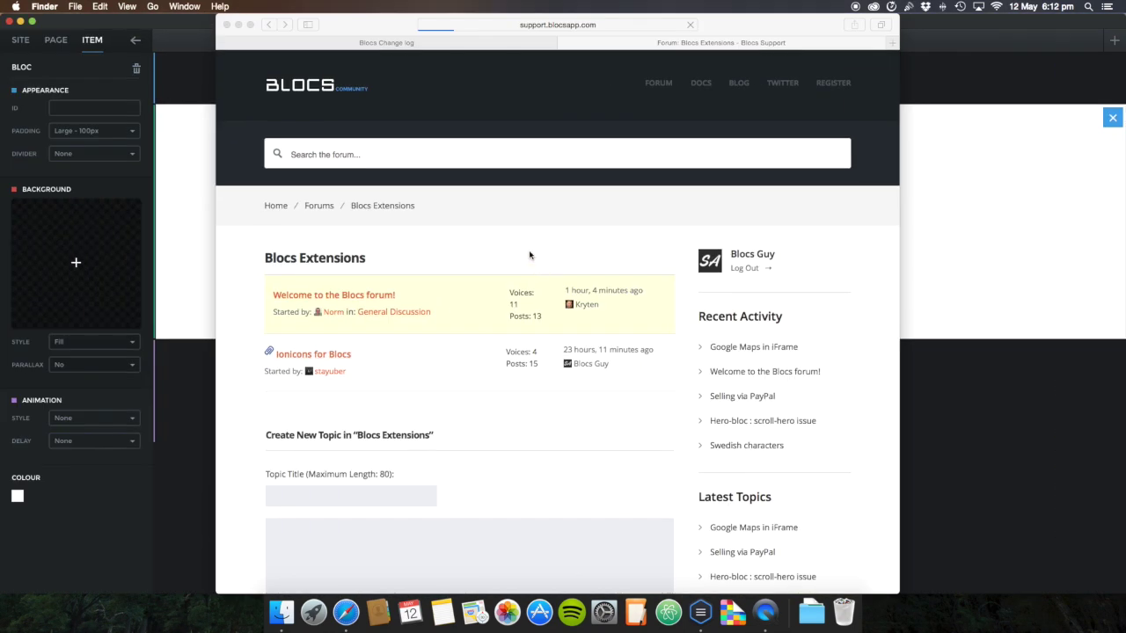